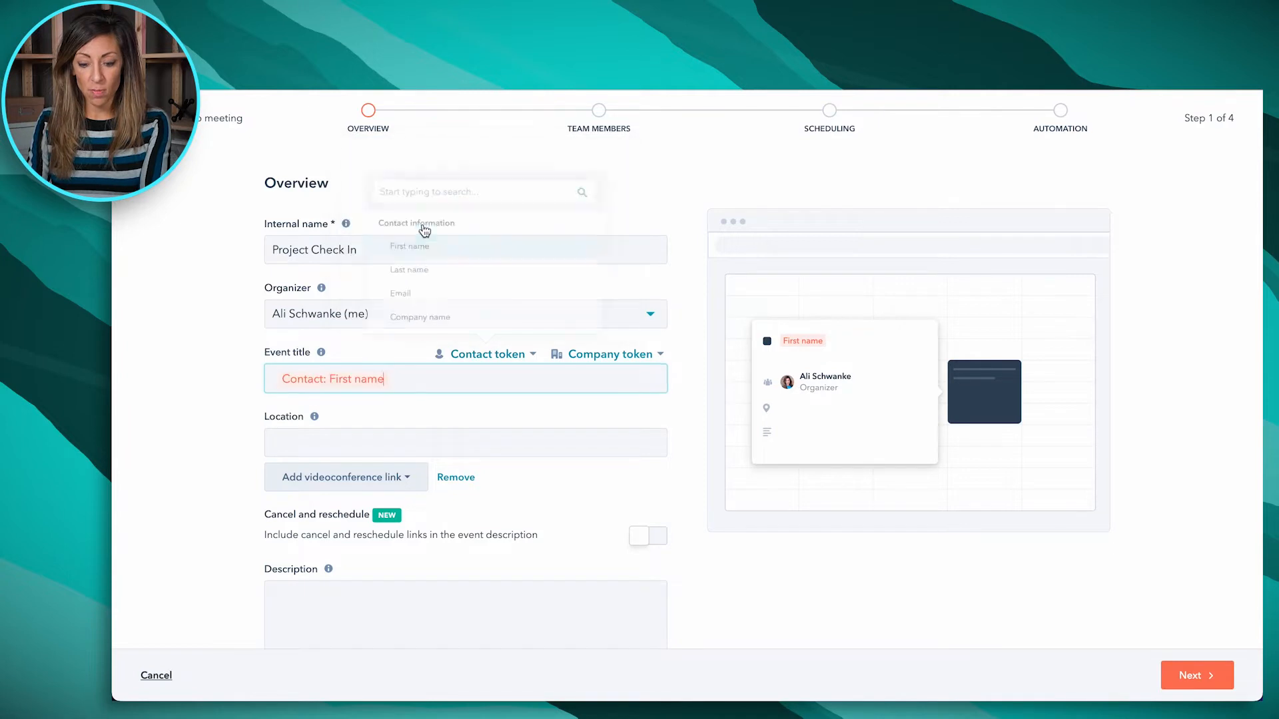
# Append "+ Simple Strat" after the first-name token in the event title and set Zoom as the videoconference location
pyautogui.write('+')
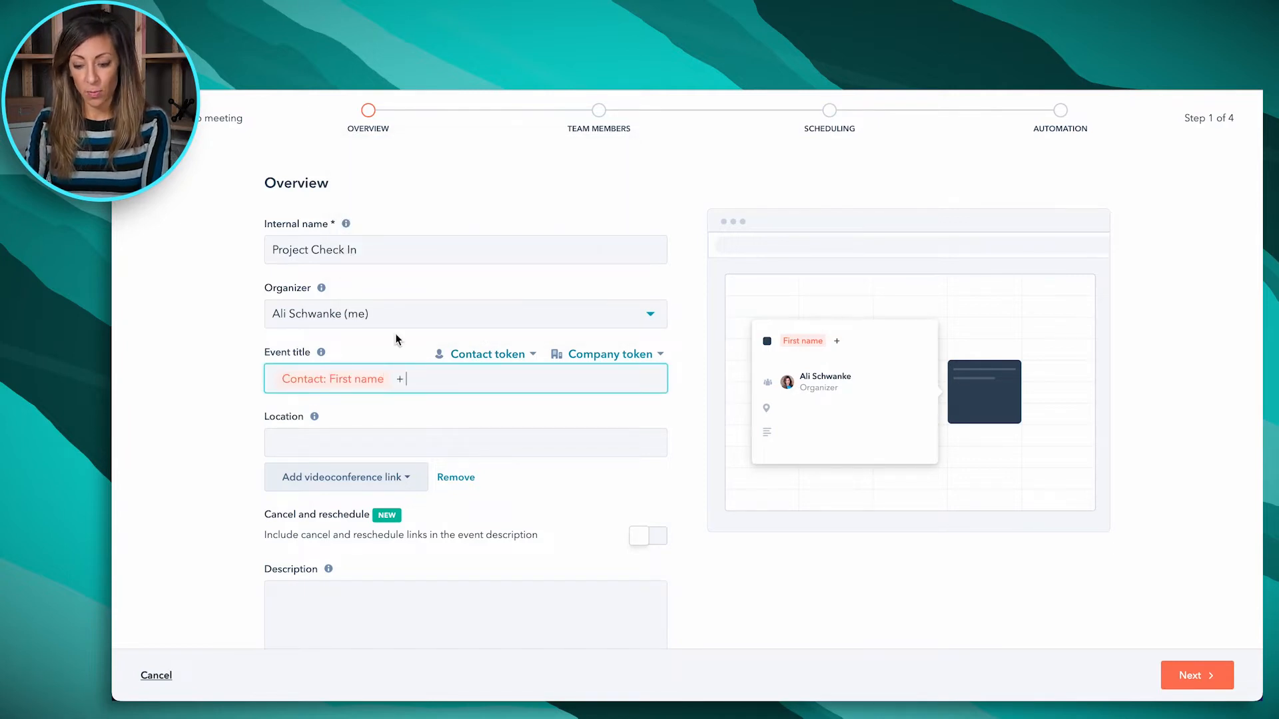
pyautogui.write(' Simple Strat')
pyautogui.click(410, 480)
pyautogui.click(351, 529)
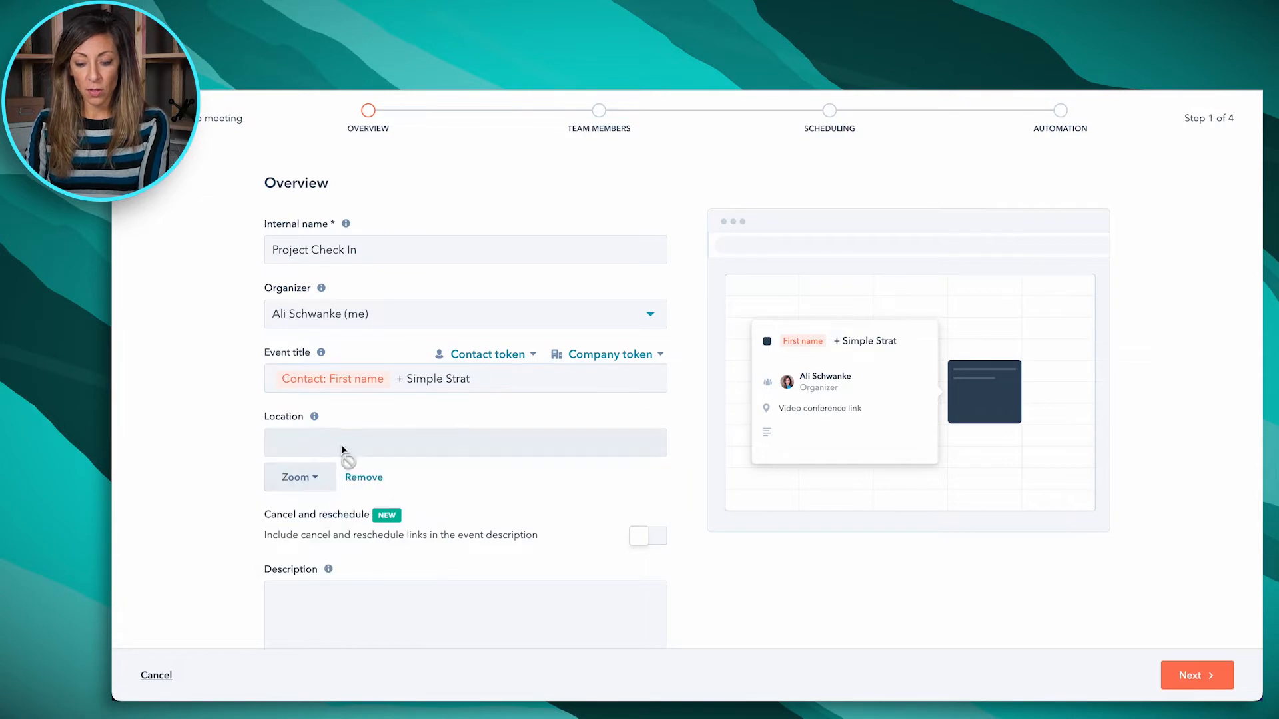
# Include cancel and reschedule links in the event description, set the meeting type to Client Meeting, and continue to the team members
pyautogui.scroll(-3, 469, 463)
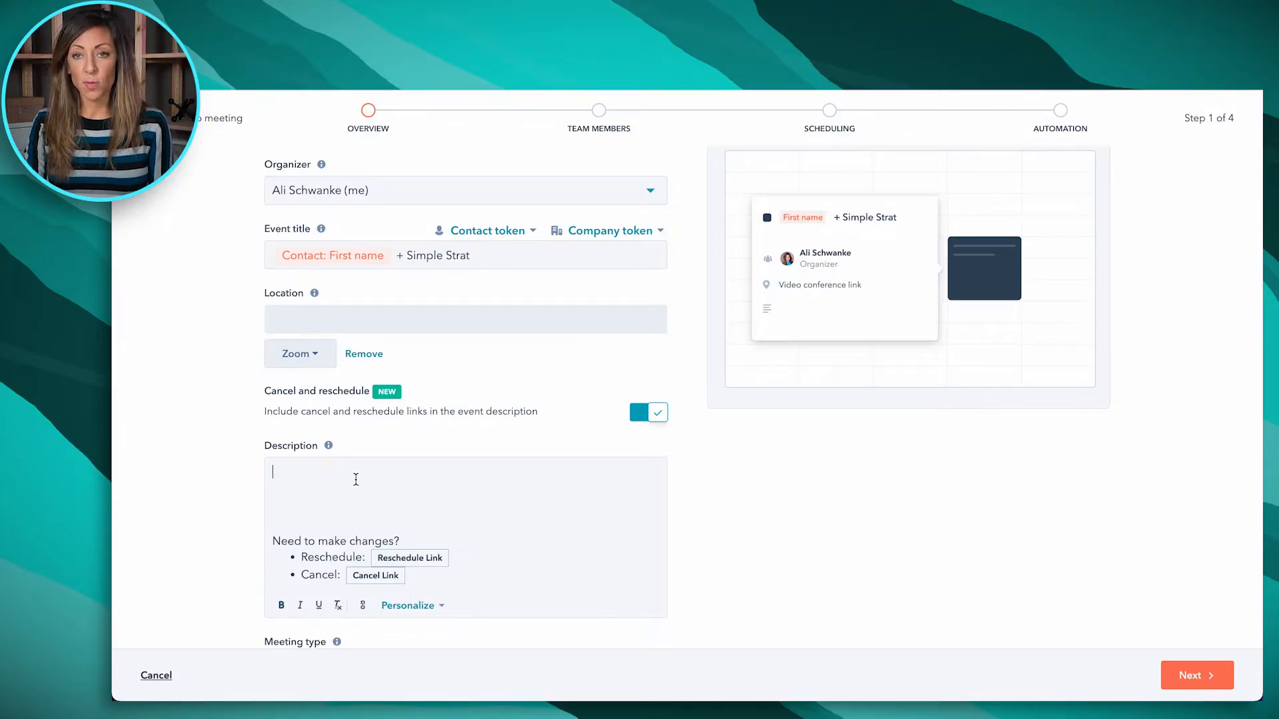
pyautogui.scroll(-2, 356, 479)
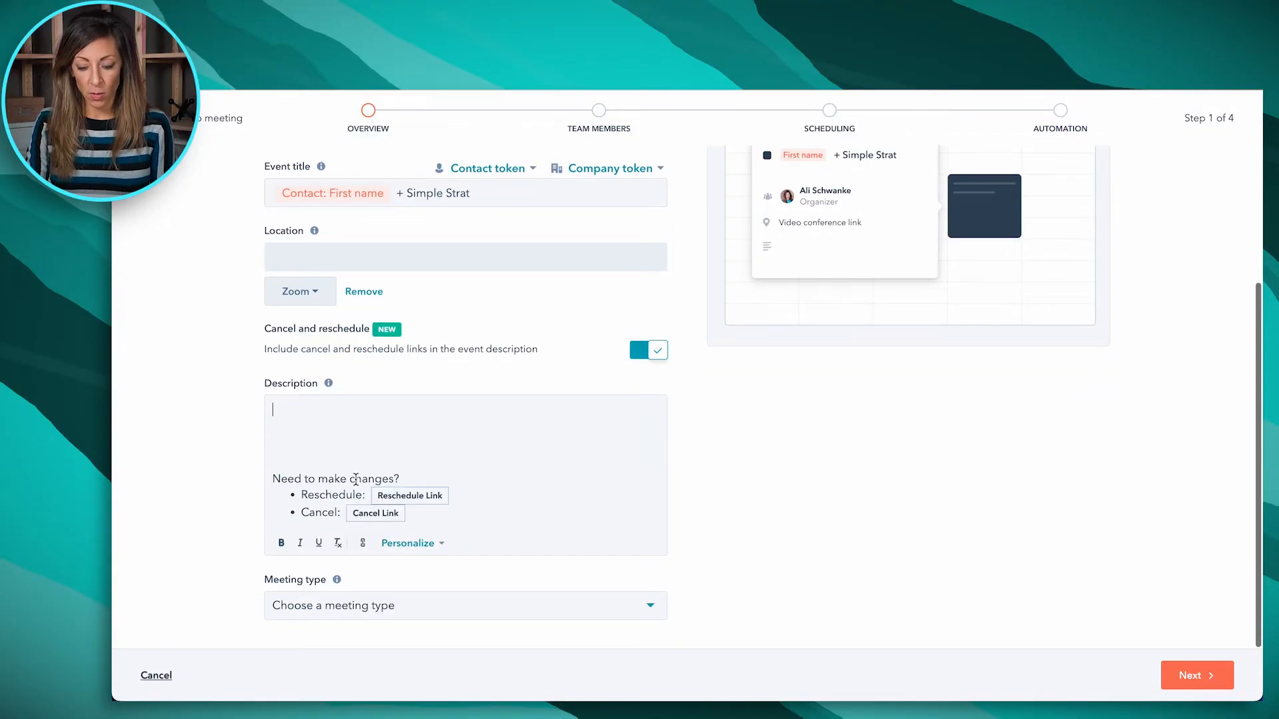
pyautogui.click(420, 613)
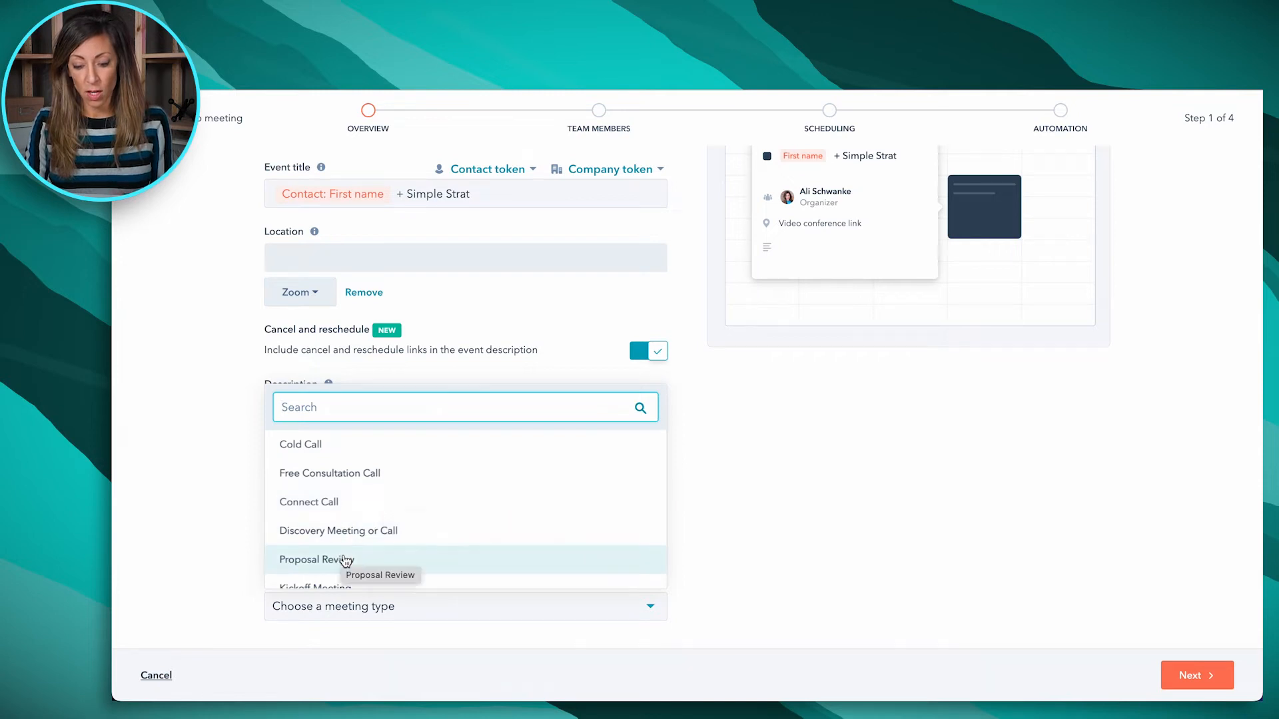
pyautogui.scroll(-2, 343, 561)
pyautogui.click(337, 532)
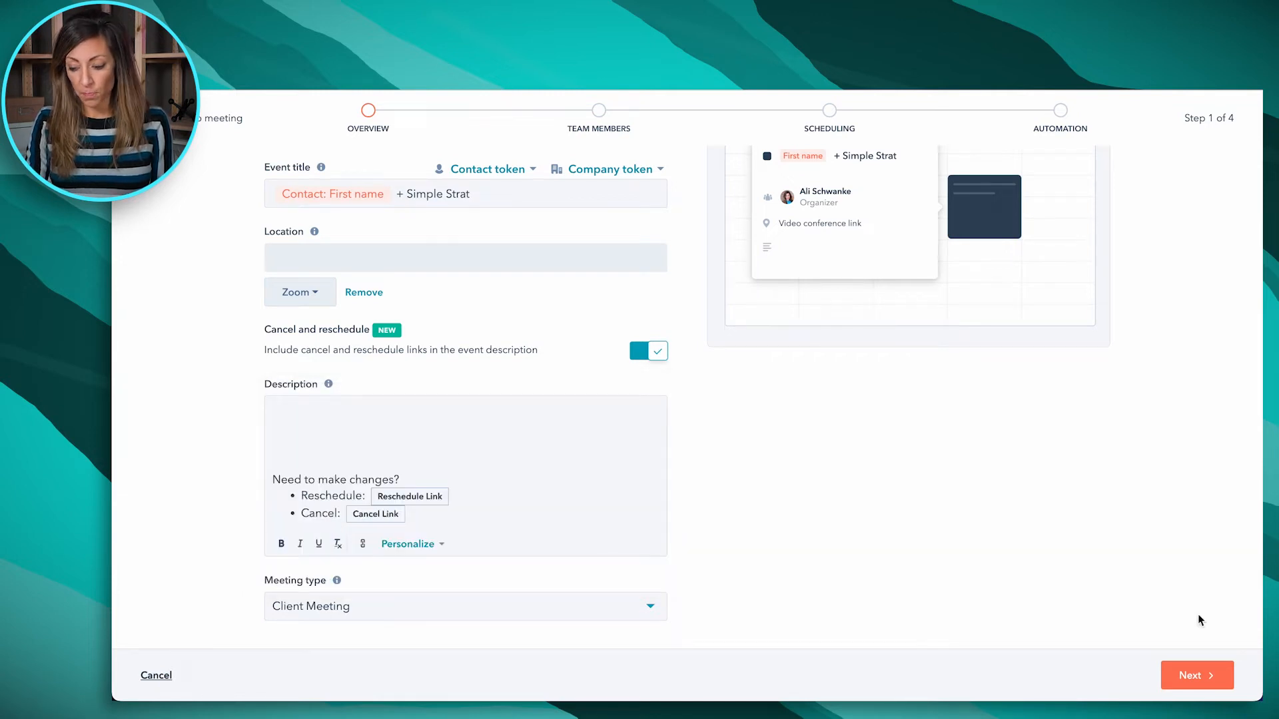
pyautogui.click(1207, 676)
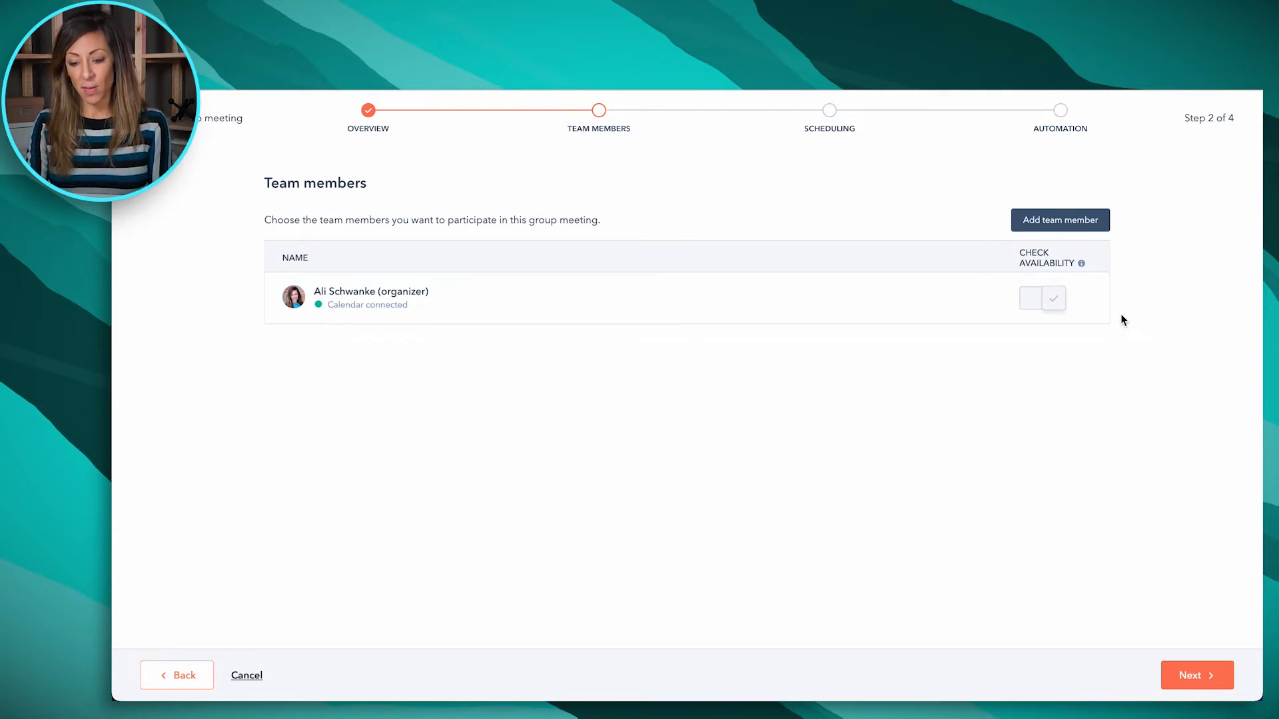
# Add a second team member to the group meeting and continue to the scheduling settings
pyautogui.click(1061, 220)
pyautogui.click(1066, 210)
pyautogui.click(996, 246)
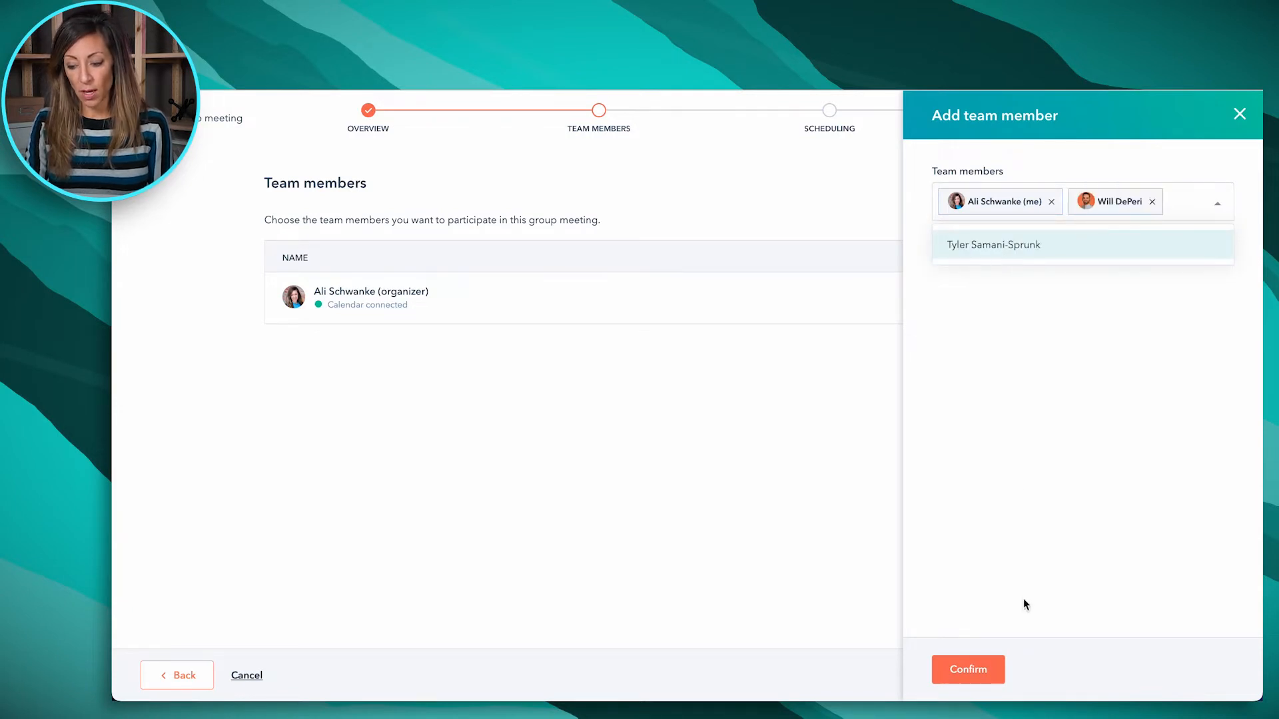
pyautogui.click(978, 672)
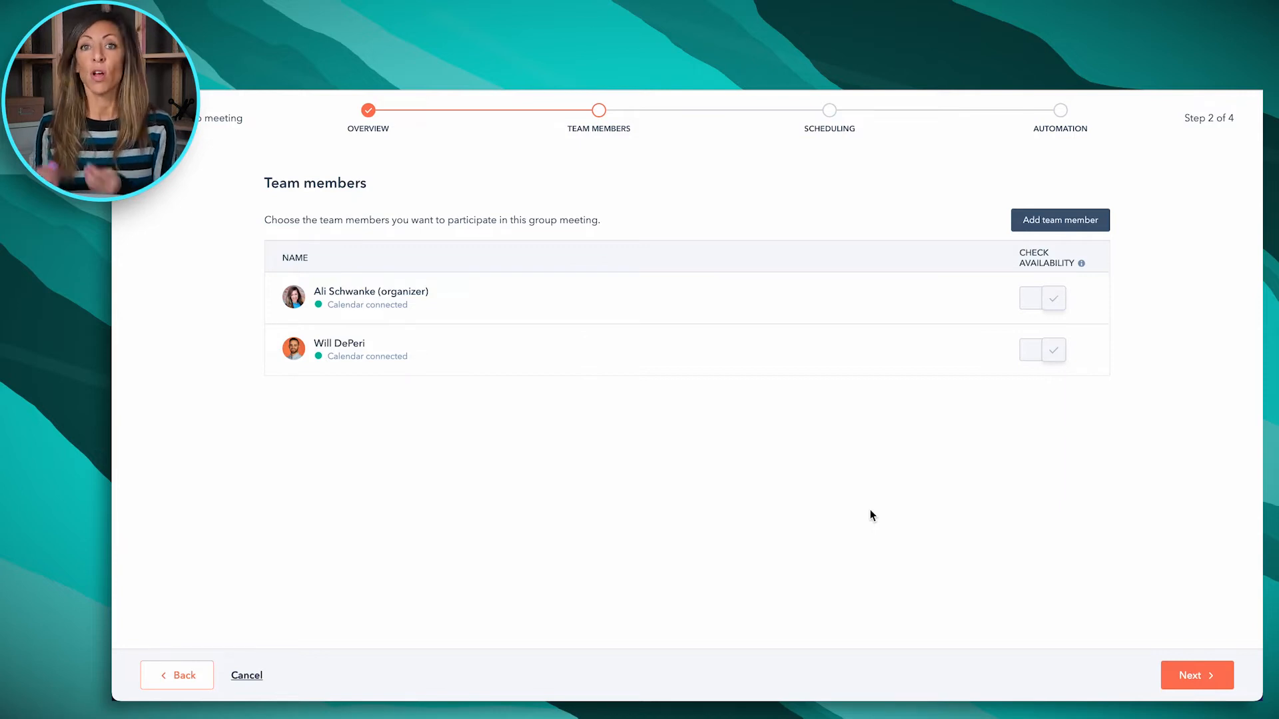
pyautogui.click(1198, 675)
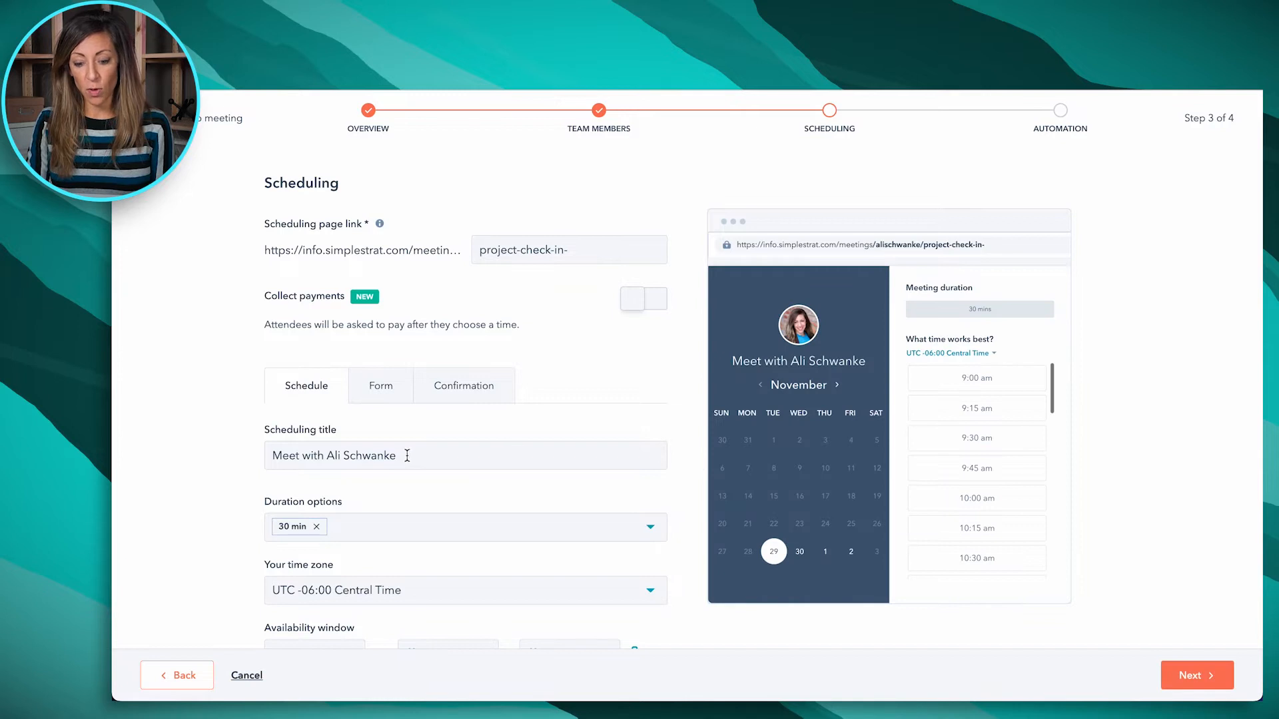
# Replace the scheduling title with "Group Meeting:" followed by both participants' first names, and check the available duration options
pyautogui.moveTo(408, 456); pyautogui.dragTo(240, 455)
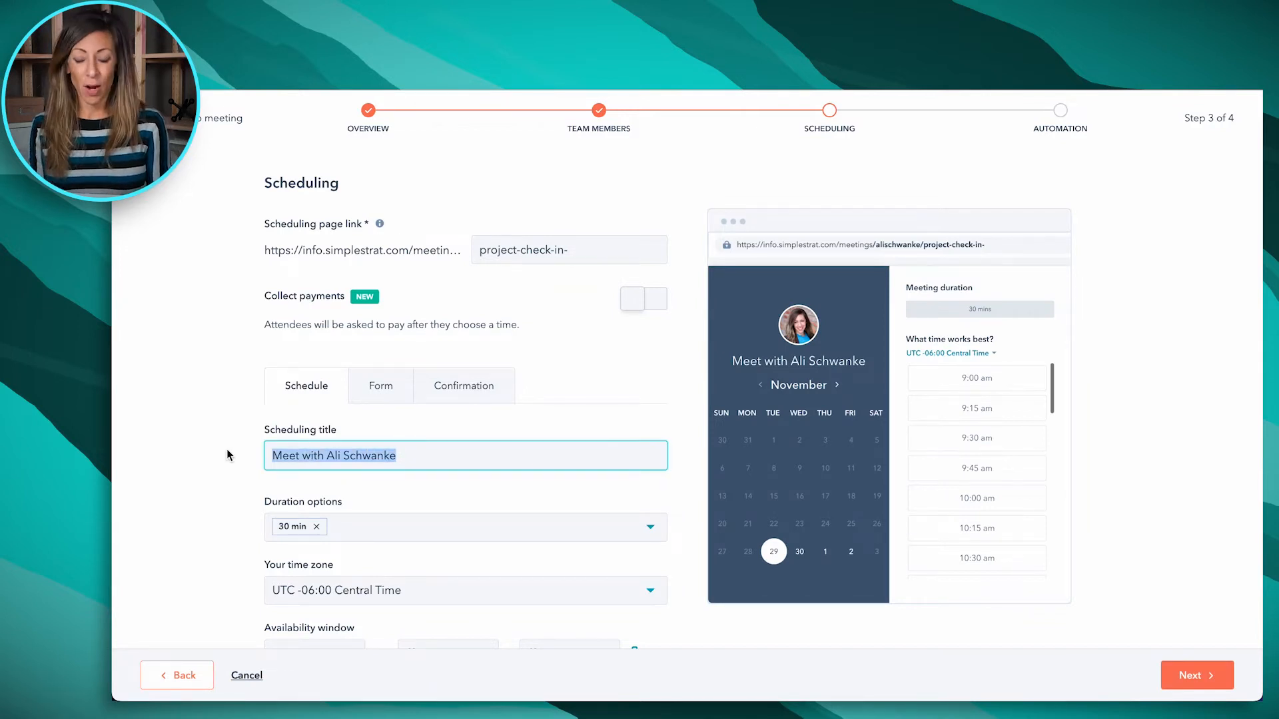
pyautogui.write('Group Me')
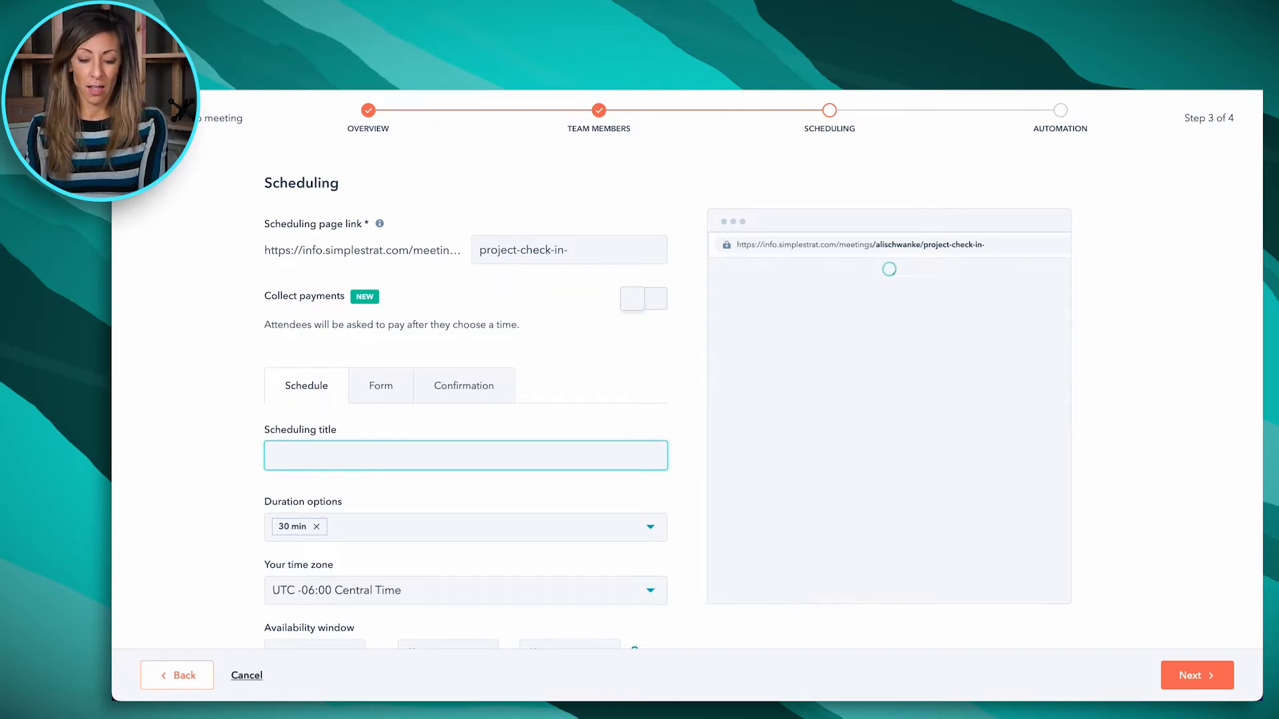
pyautogui.write('eting: Ali & Will')
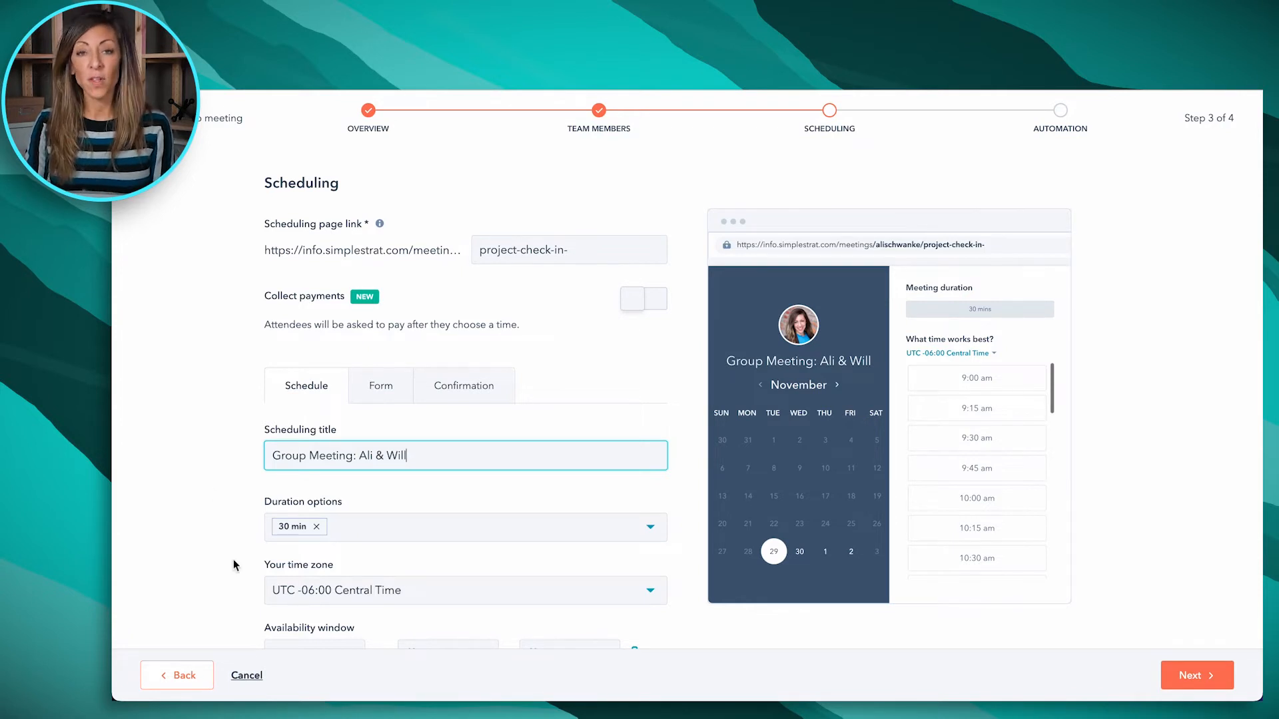
pyautogui.click(375, 536)
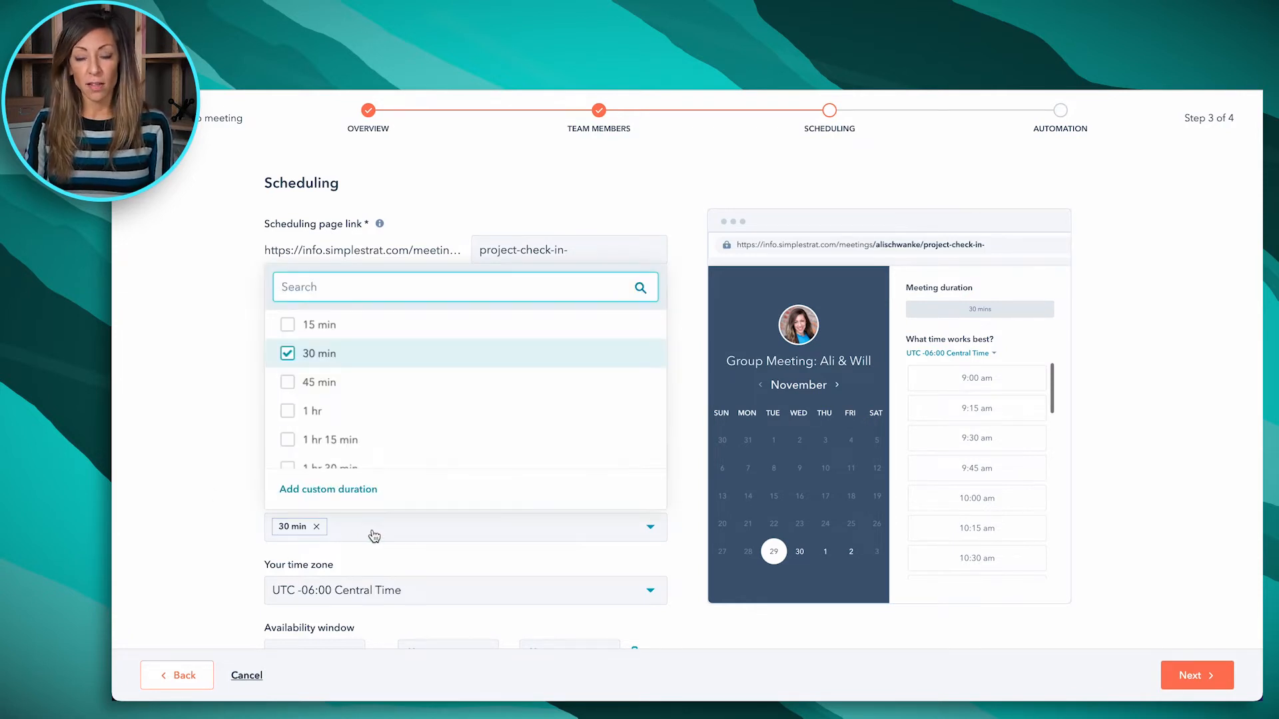
pyautogui.click(217, 453)
# Expand the additional scheduling settings and use the company avatar as the scheduling page image
pyautogui.scroll(-5, 217, 453)
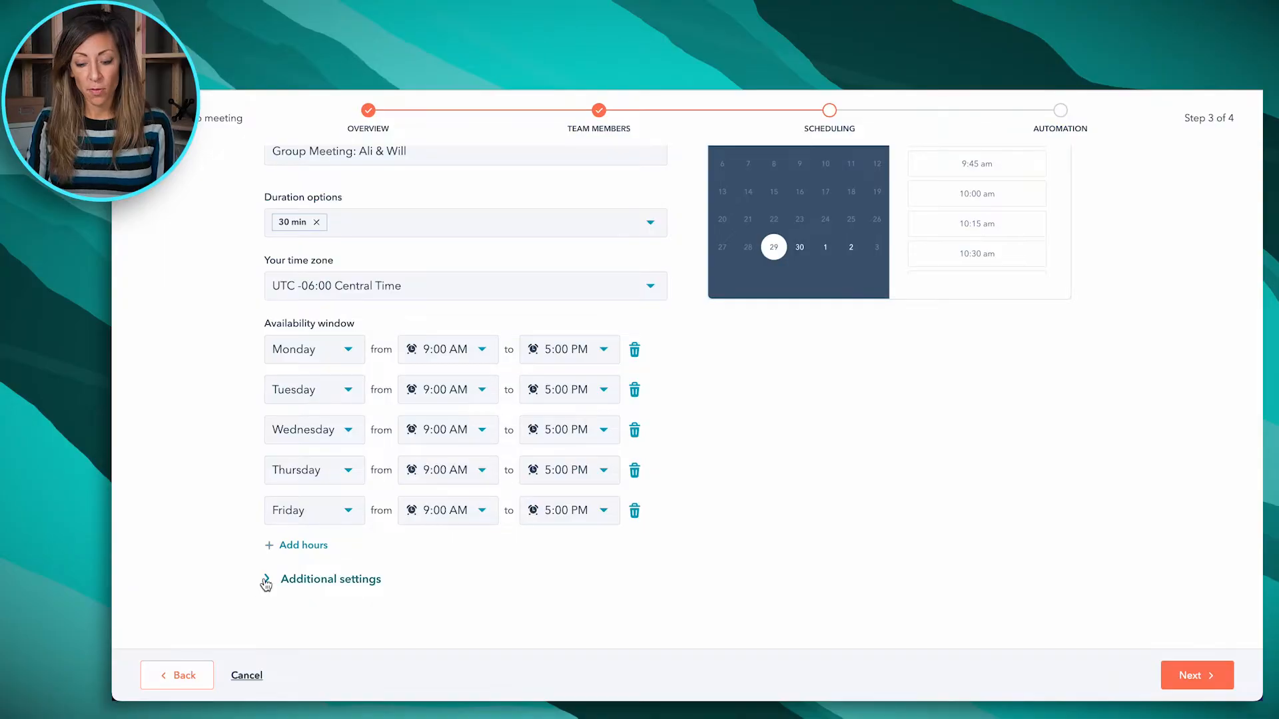
pyautogui.click(266, 577)
pyautogui.scroll(-3, 509, 572)
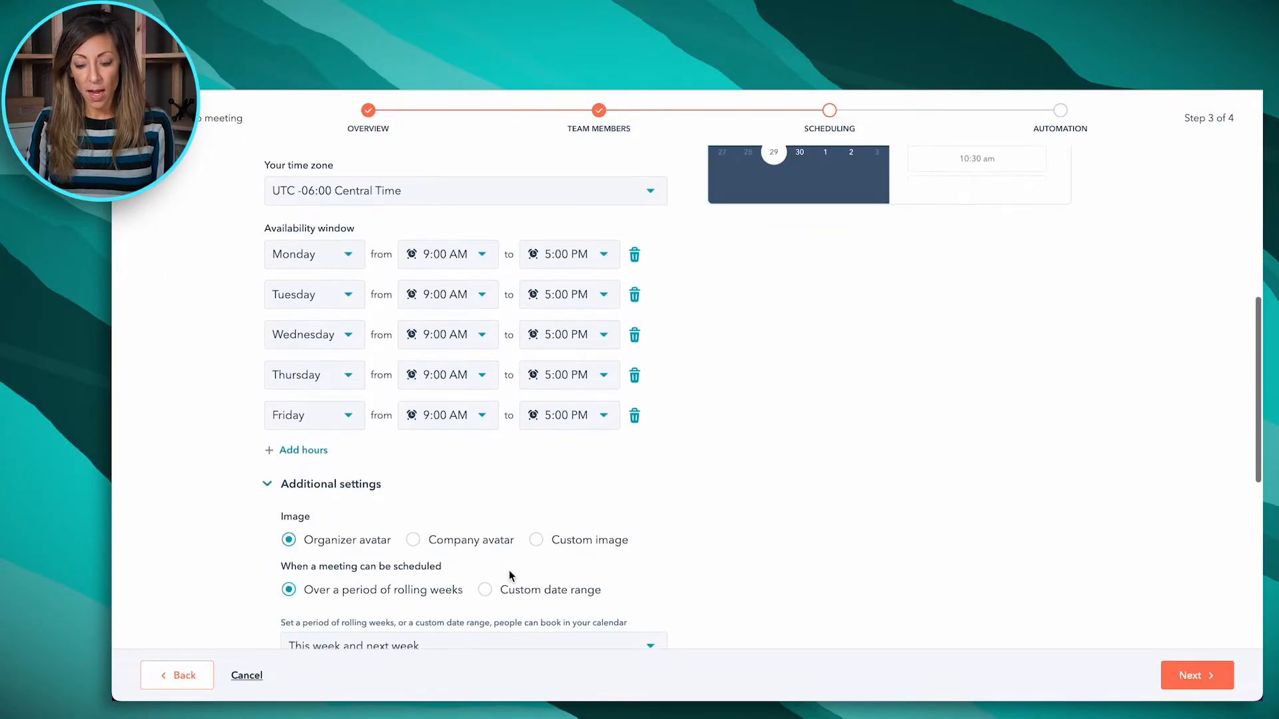
pyautogui.scroll(-2, 509, 572)
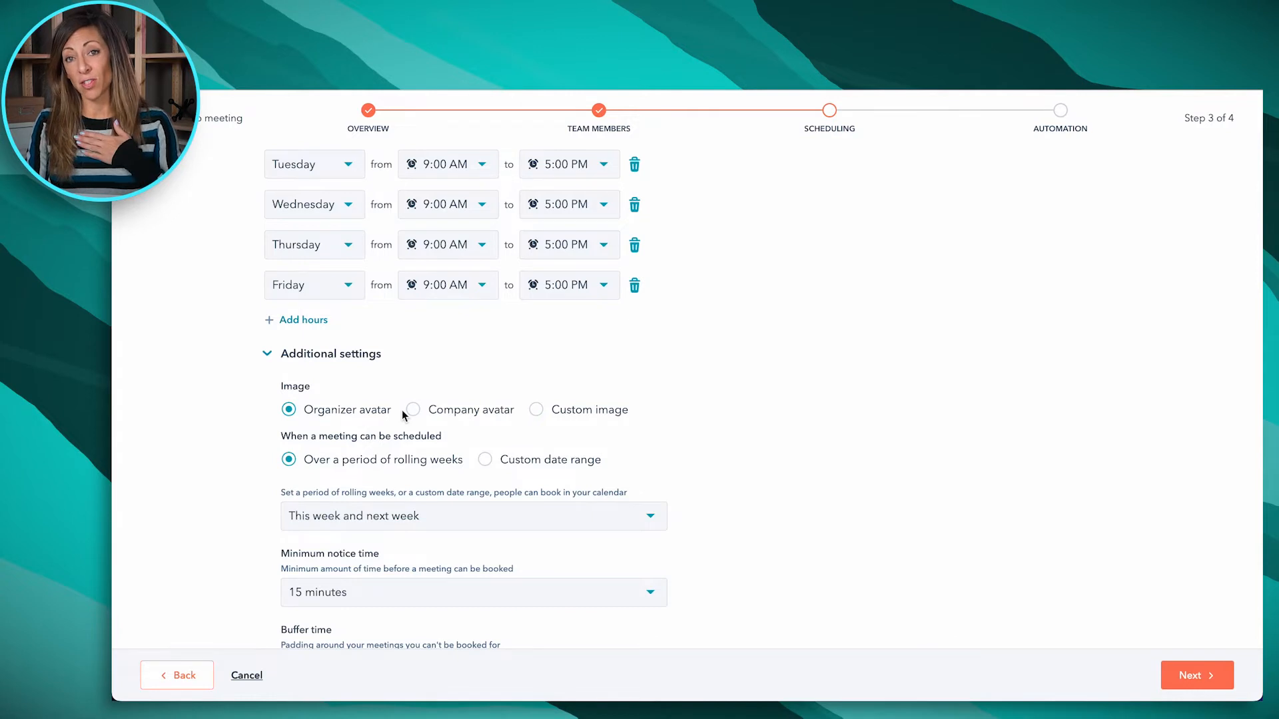
pyautogui.scroll(5, 793, 403)
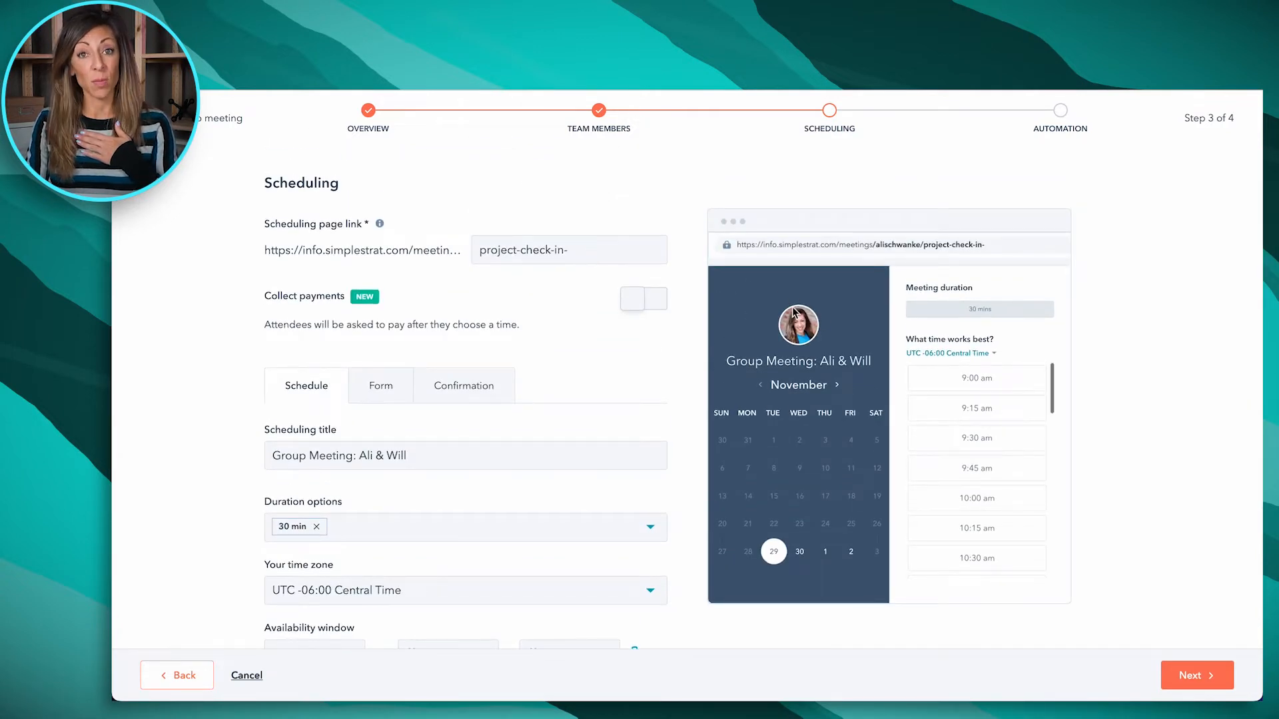
pyautogui.scroll(-5, 512, 452)
pyautogui.click(413, 503)
pyautogui.scroll(5, 735, 375)
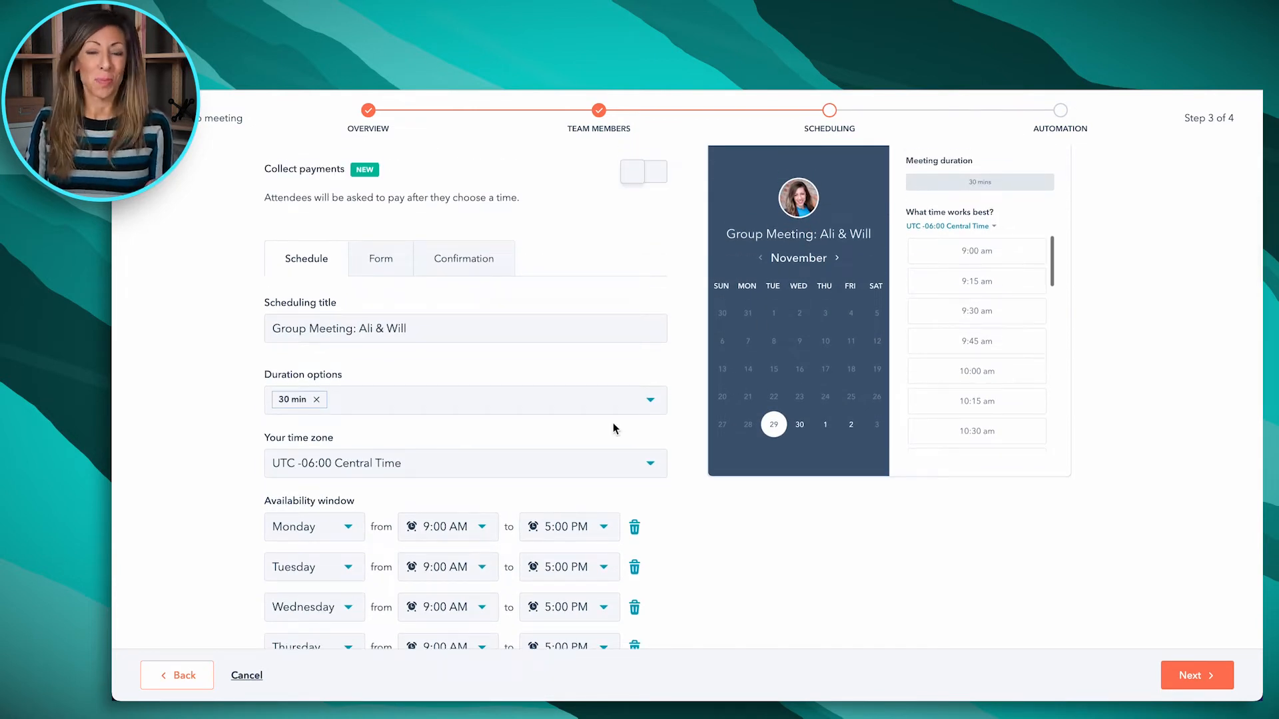
# Examine the rolling-weeks booking period choices and the other additional scheduling settings
pyautogui.scroll(-5, 466, 608)
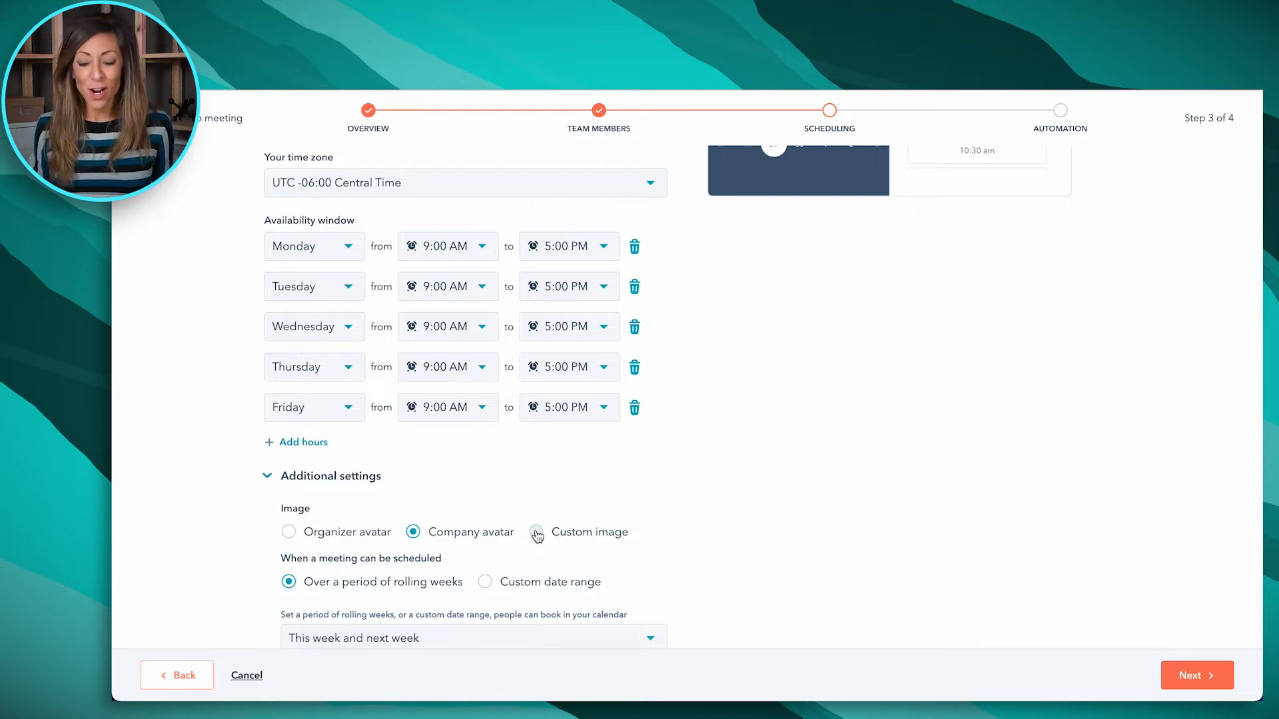
pyautogui.scroll(-3, 670, 545)
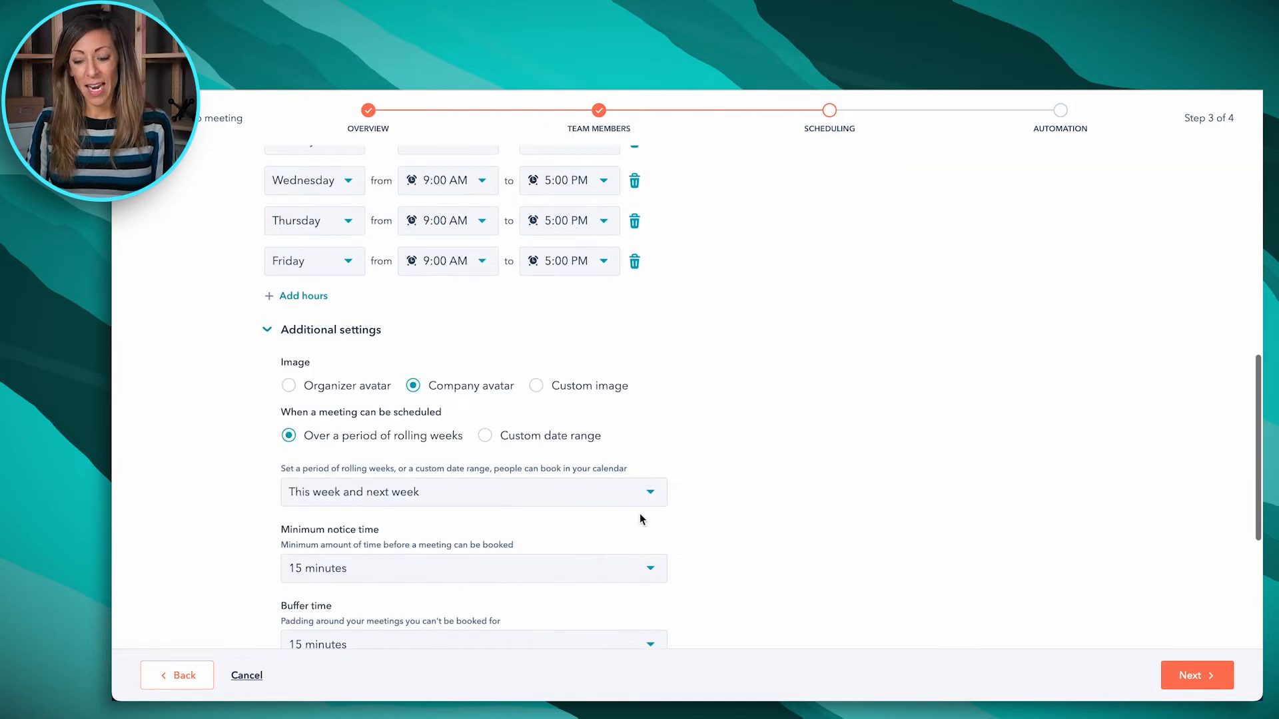
pyautogui.click(647, 503)
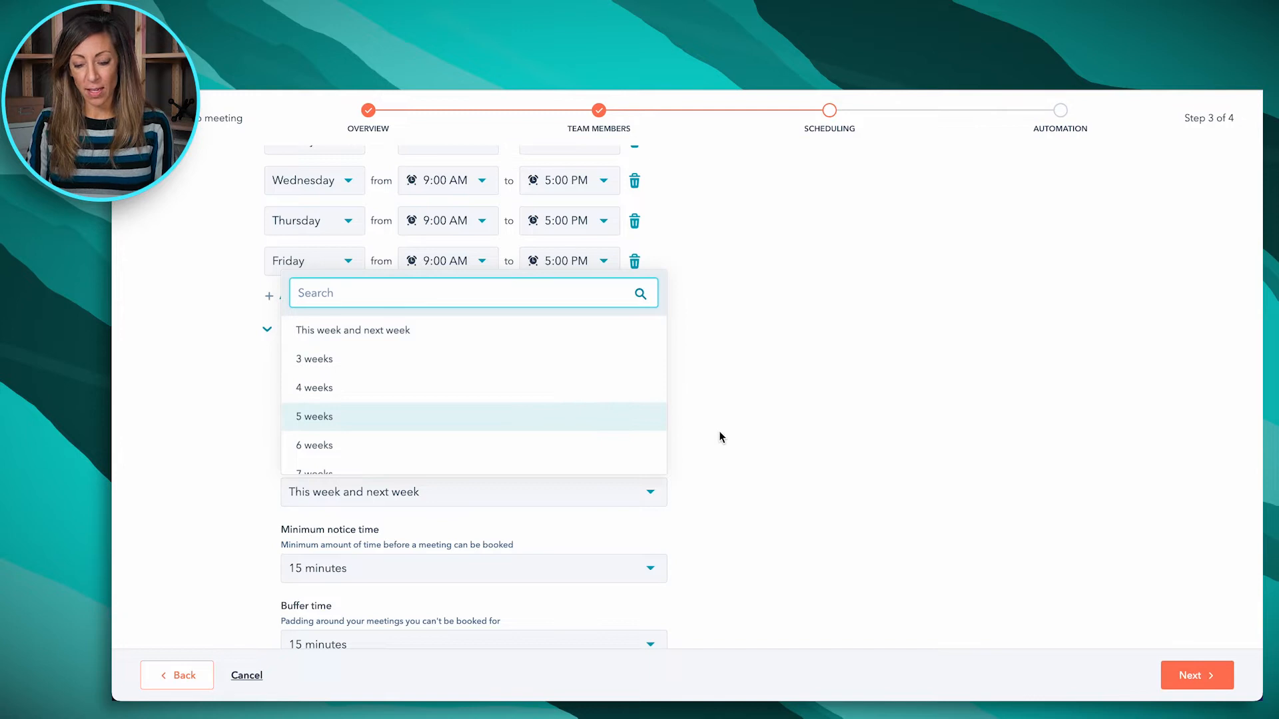
pyautogui.scroll(-3, 720, 436)
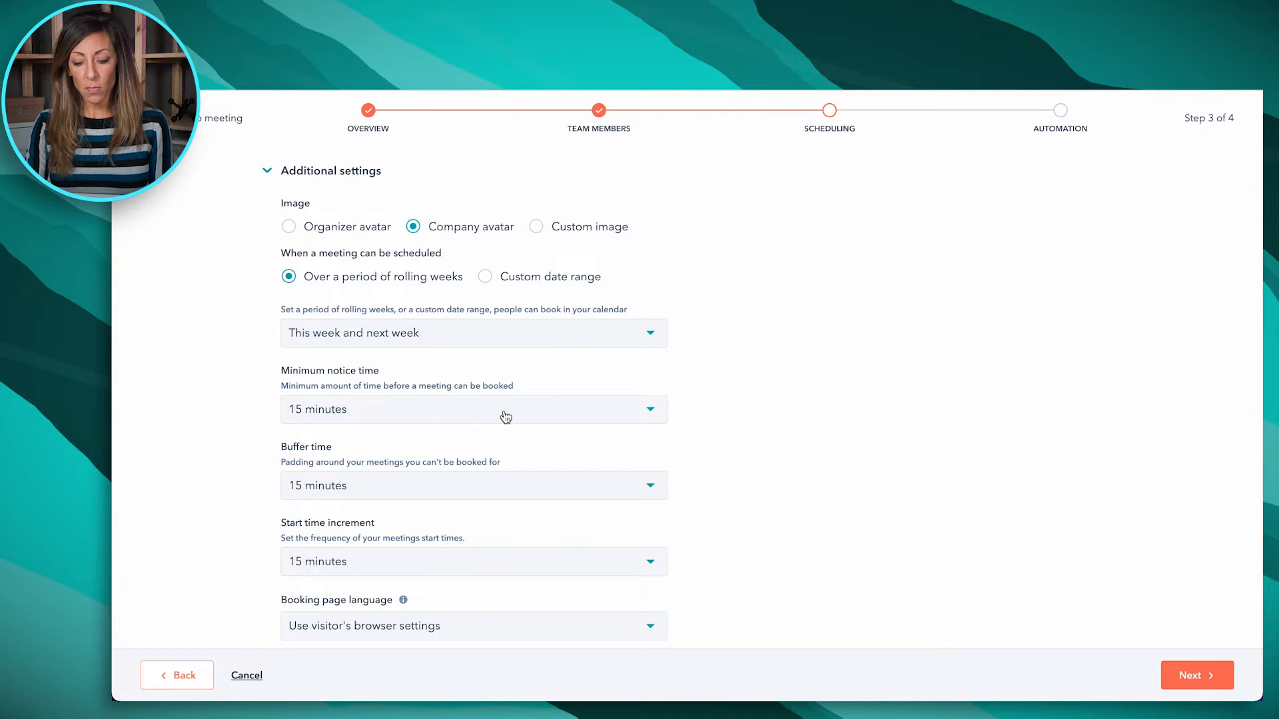
pyautogui.scroll(1, 595, 492)
pyautogui.scroll(10, 595, 492)
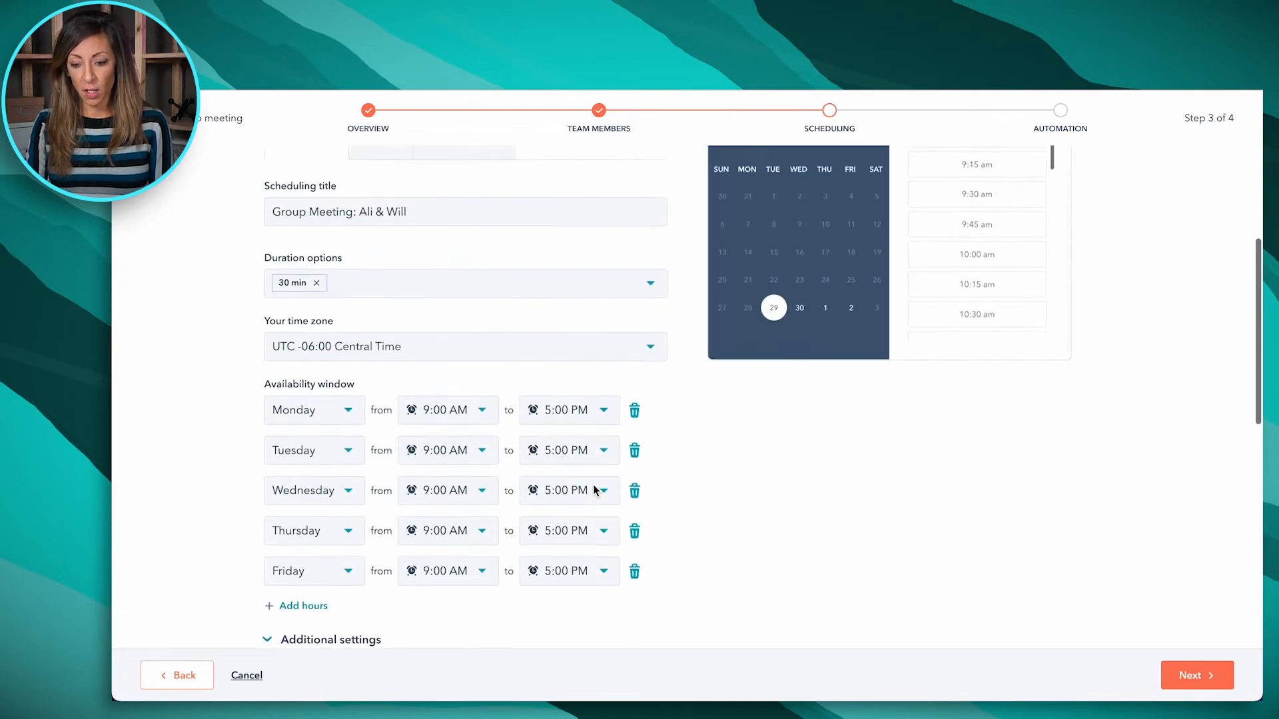
# Review the booking form questions and the confirmation settings, and continue to the automation settings
pyautogui.click(386, 388)
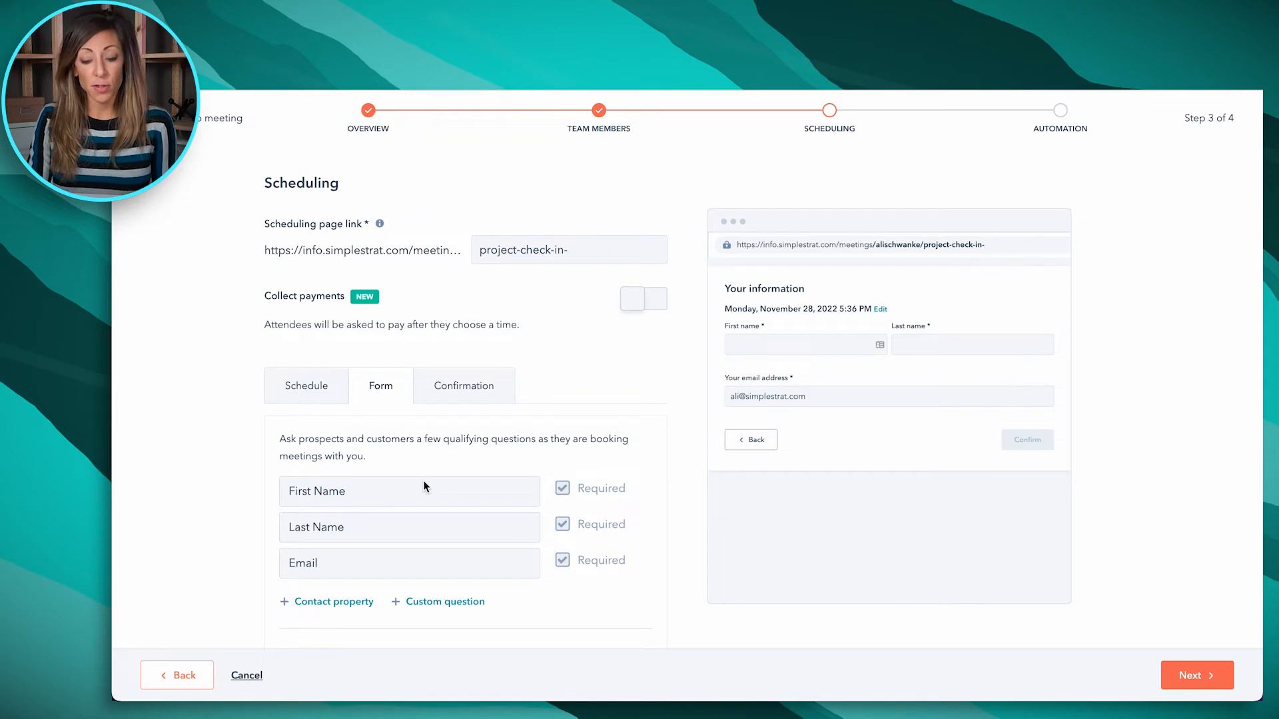
pyautogui.click(473, 399)
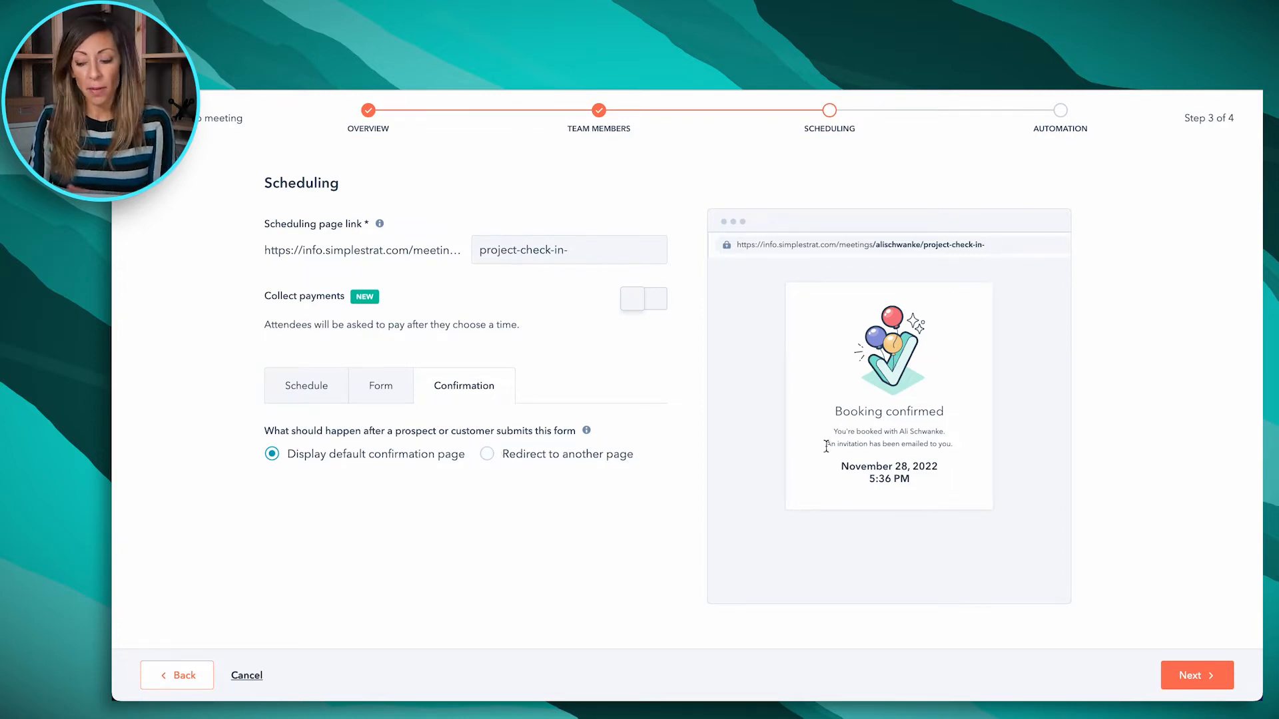
pyautogui.click(1193, 678)
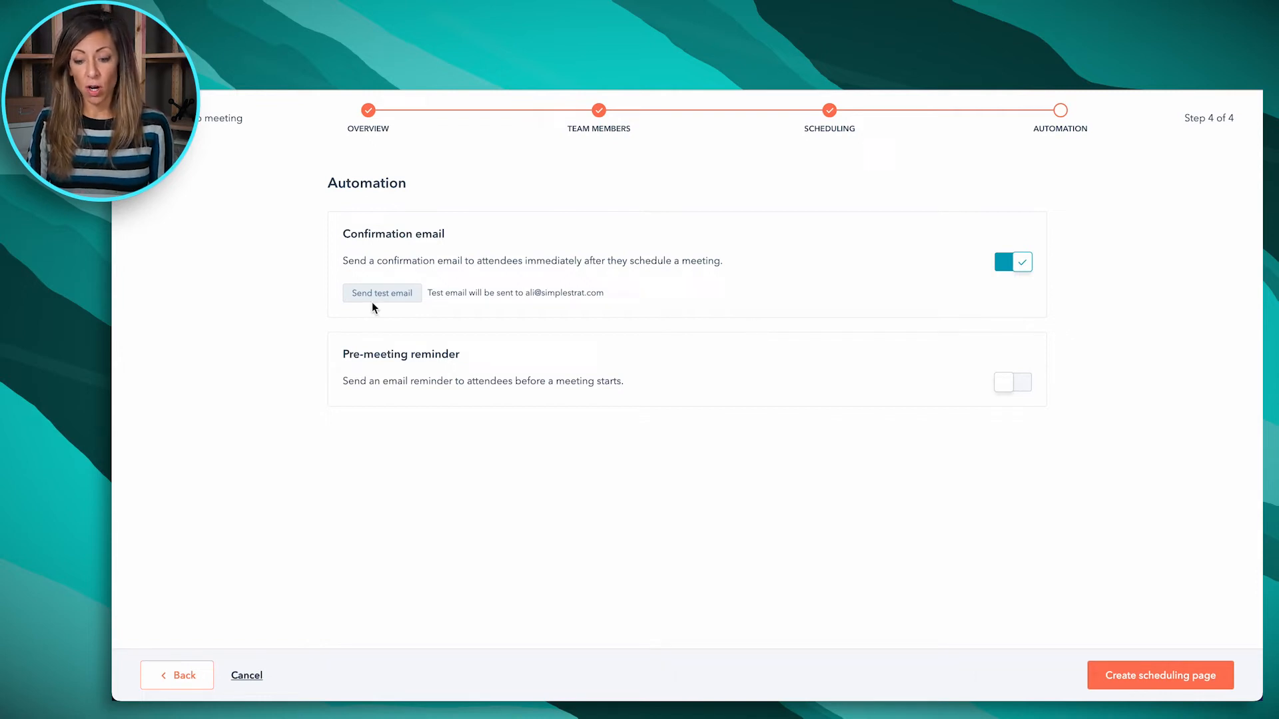
# Turn on the pre-meeting reminder email and create the scheduling page
pyautogui.click(1021, 386)
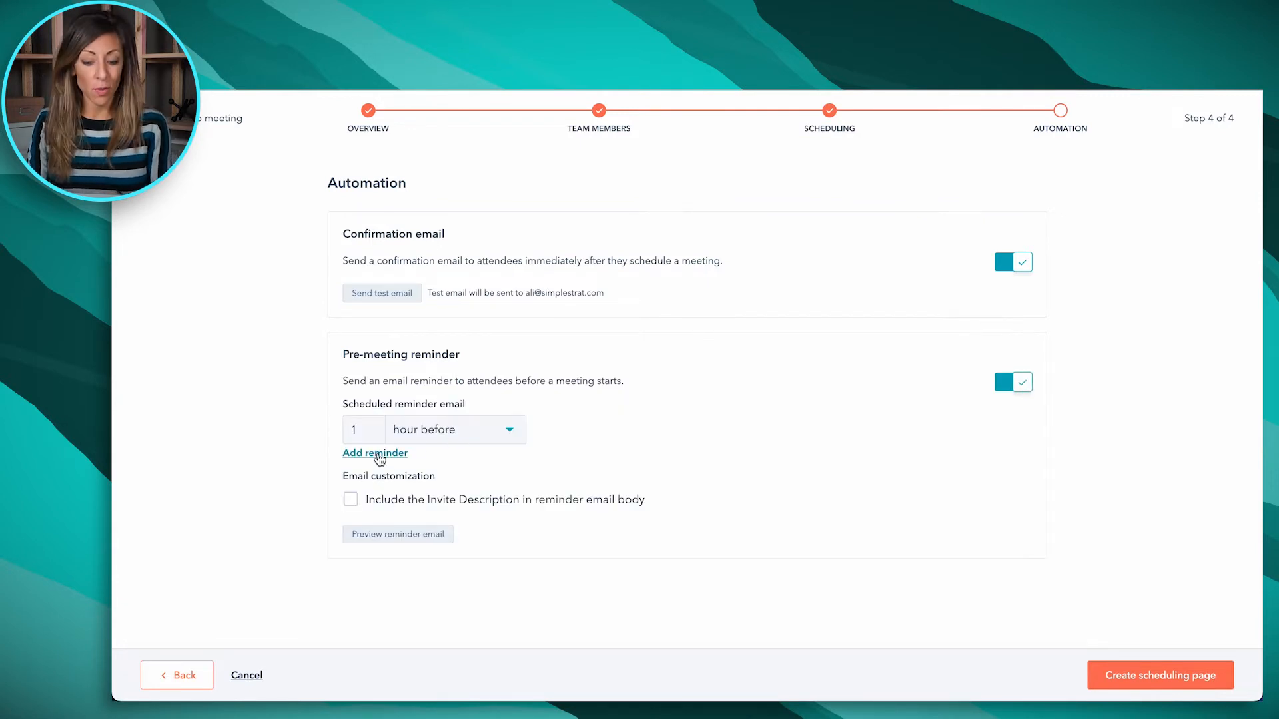
pyautogui.click(1129, 665)
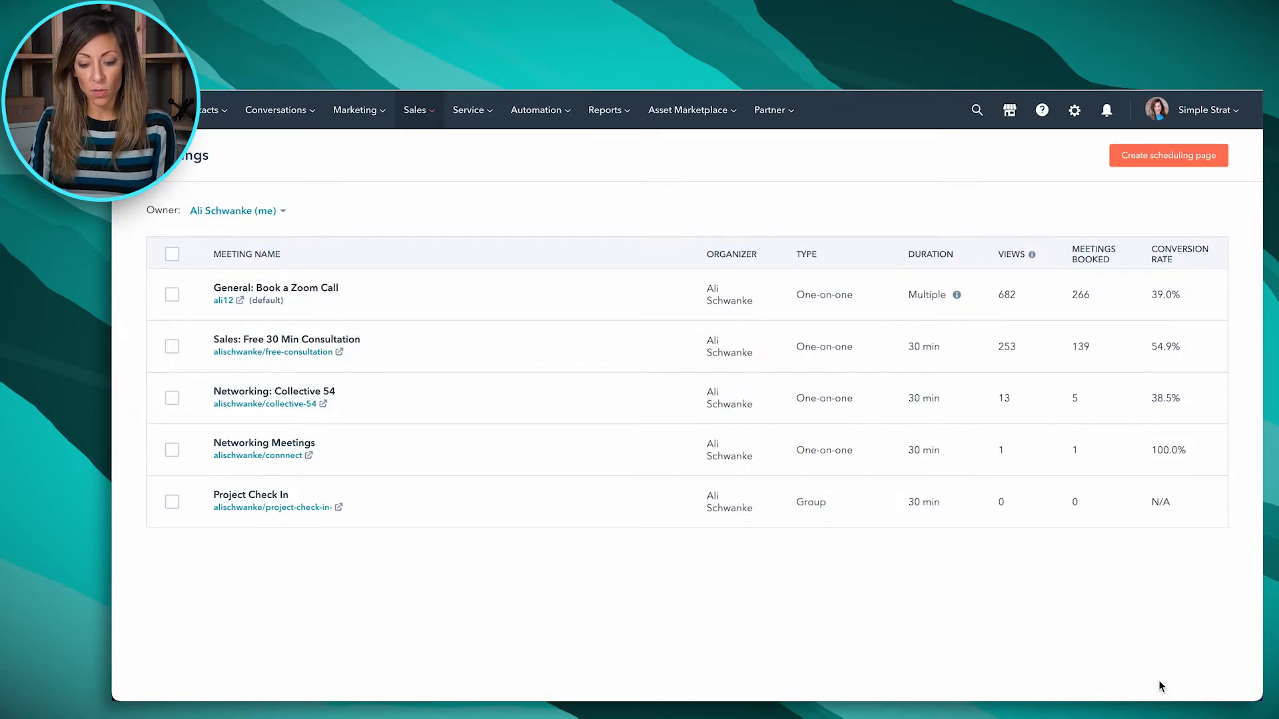
# Open the Project Check In scheduling page and examine its available meeting days and times
pyautogui.click(337, 510)
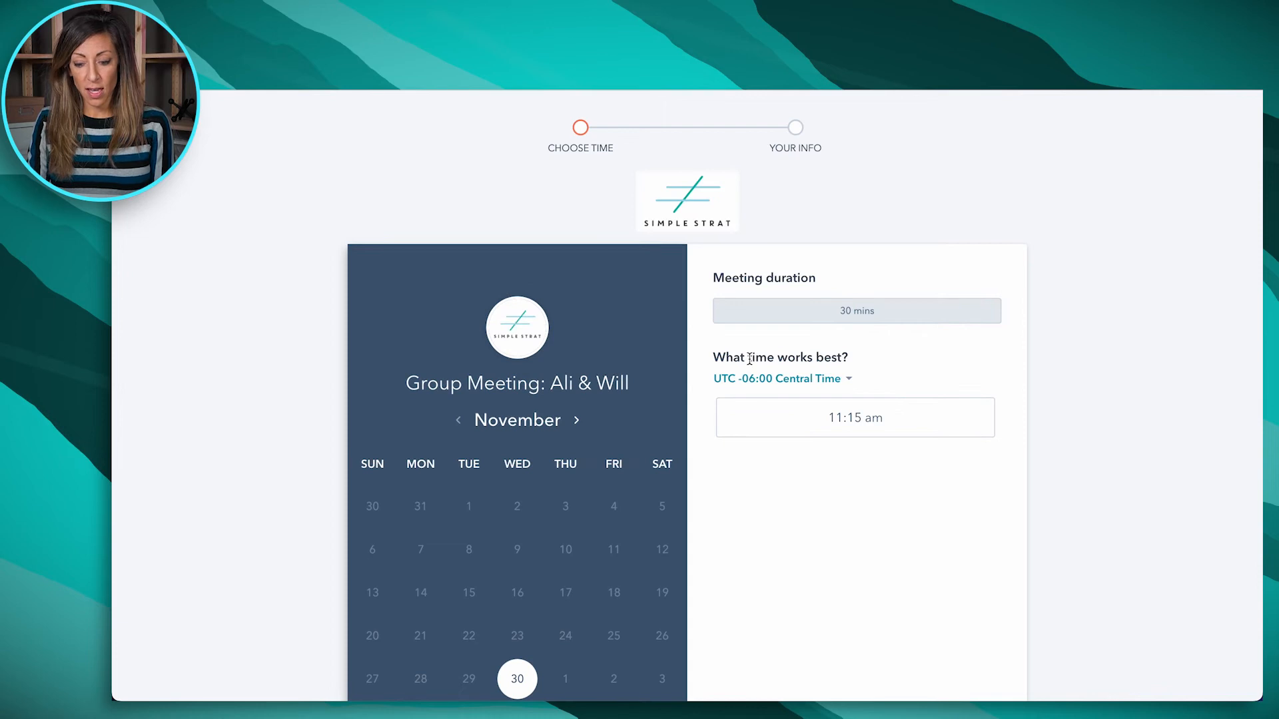
pyautogui.scroll(-1, 658, 567)
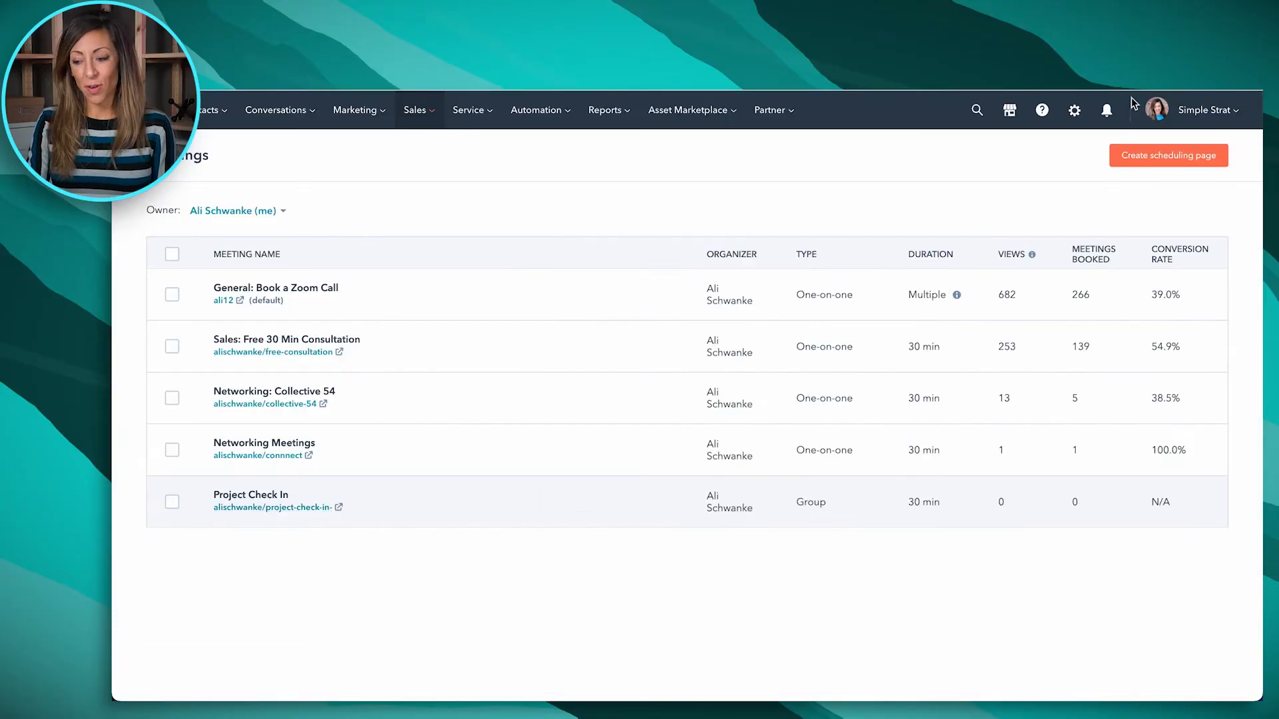
# Start a new round robin scheduling page with "test" as both its internal name and event title
pyautogui.click(1157, 154)
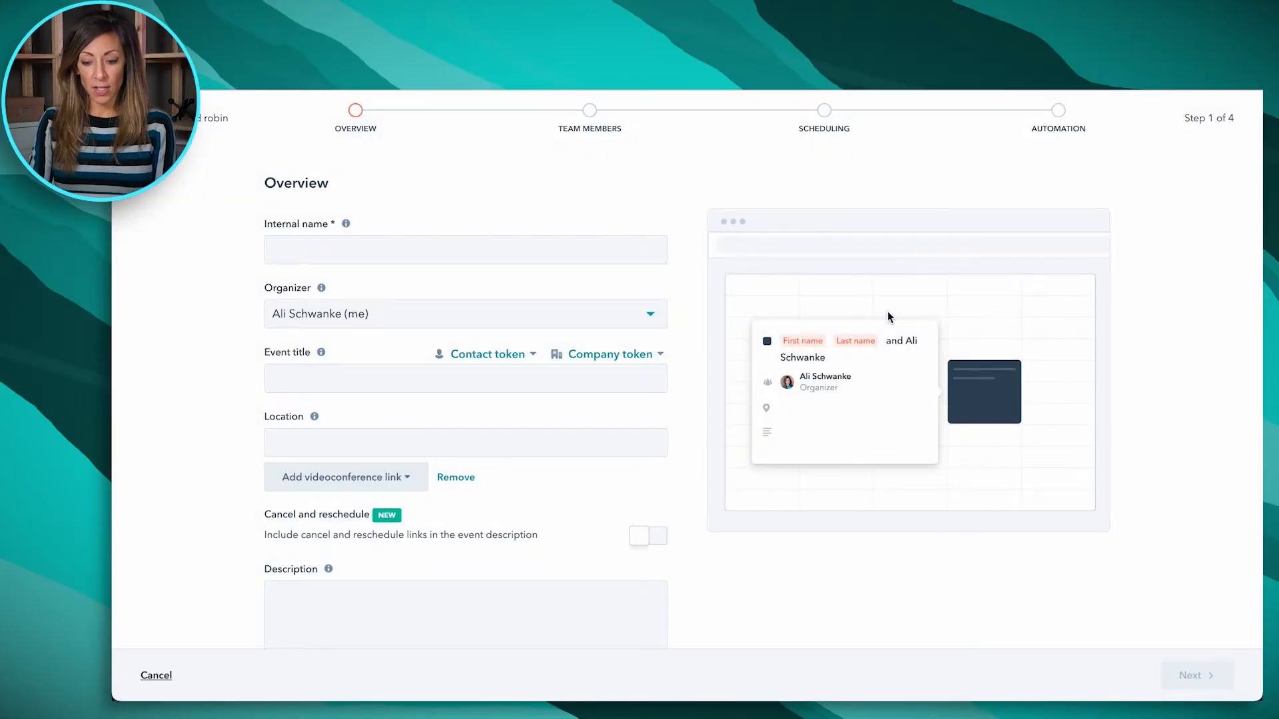
pyautogui.click(607, 248)
pyautogui.write('test')
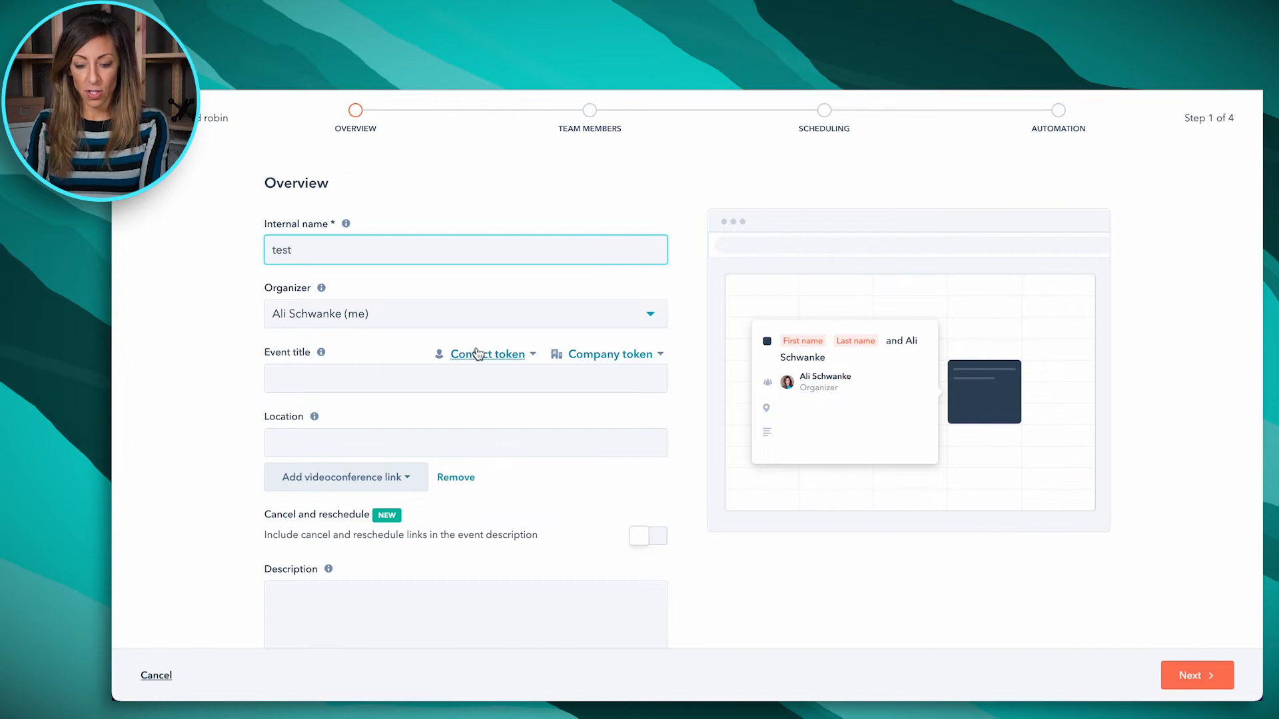
pyautogui.click(467, 379)
pyautogui.write('test')
# Set Zoom as the round robin meeting's videoconference location and include cancel and reschedule links in its description
pyautogui.click(366, 478)
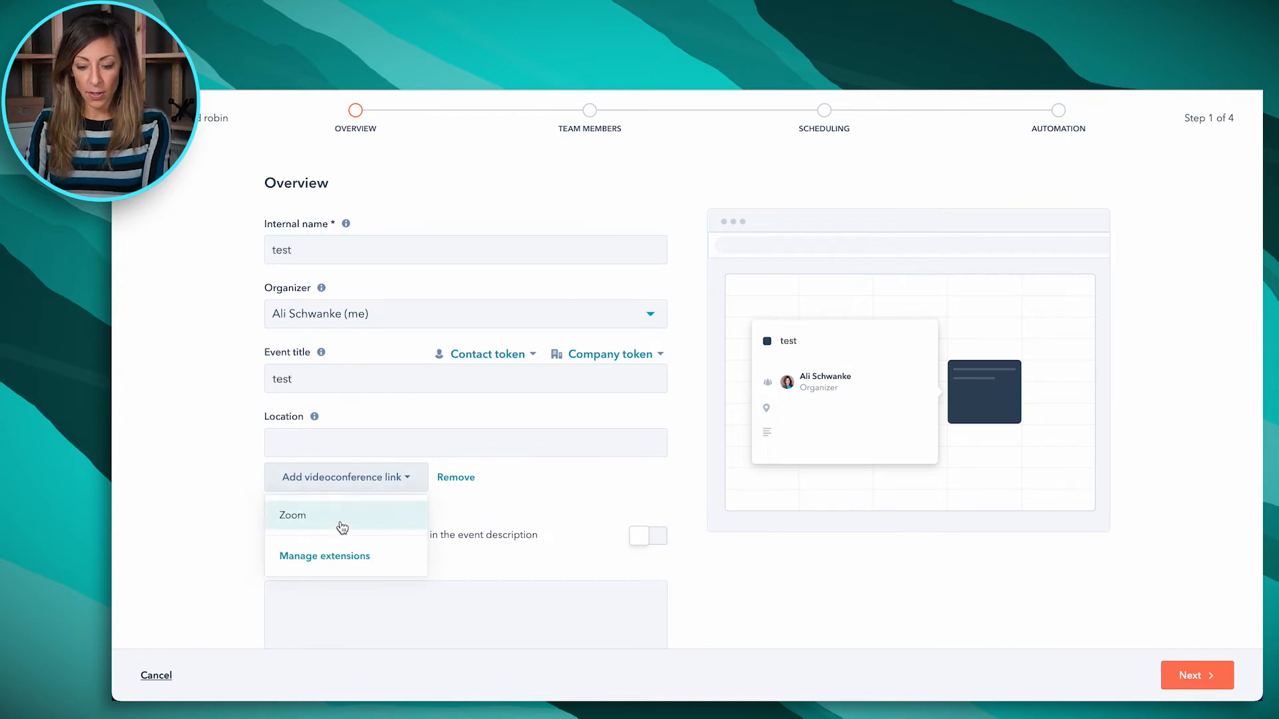
pyautogui.click(337, 523)
pyautogui.scroll(-2, 466, 562)
pyautogui.click(662, 412)
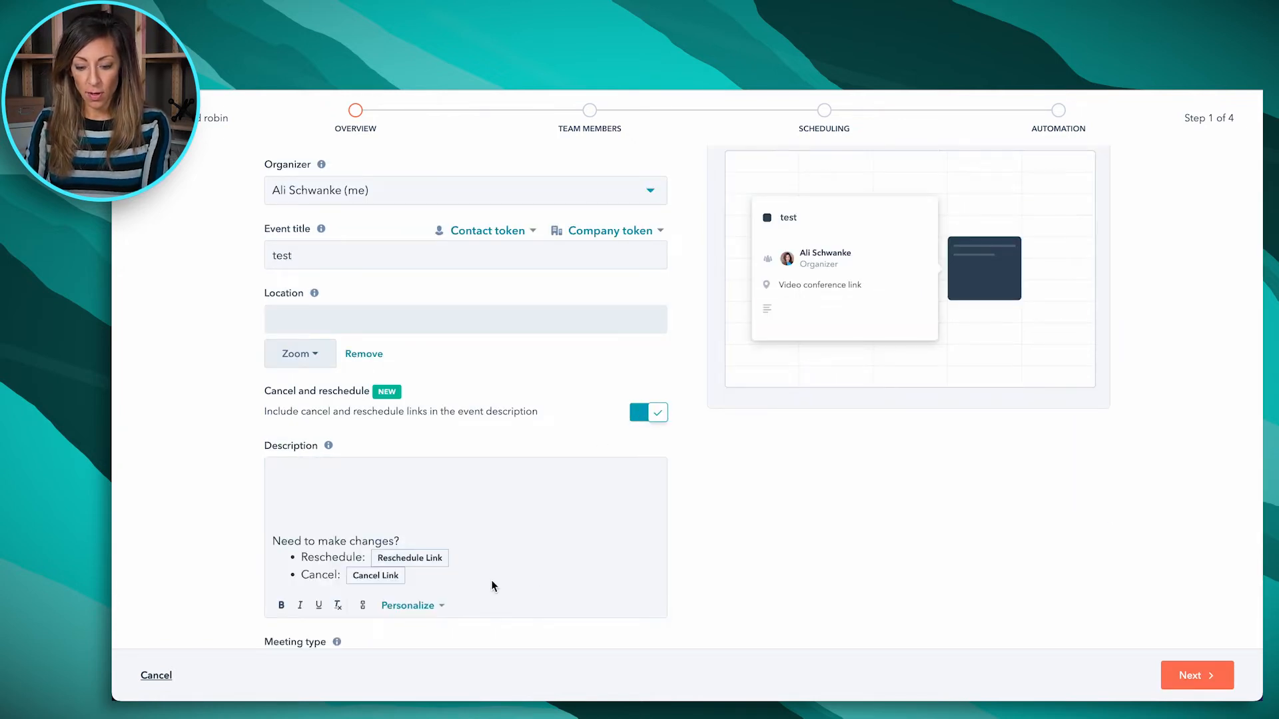
# Choose Proposal Review as the round robin event's meeting type and continue to the team members stage
pyautogui.scroll(-1, 809, 566)
pyautogui.click(491, 617)
pyautogui.scroll(-5, 434, 531)
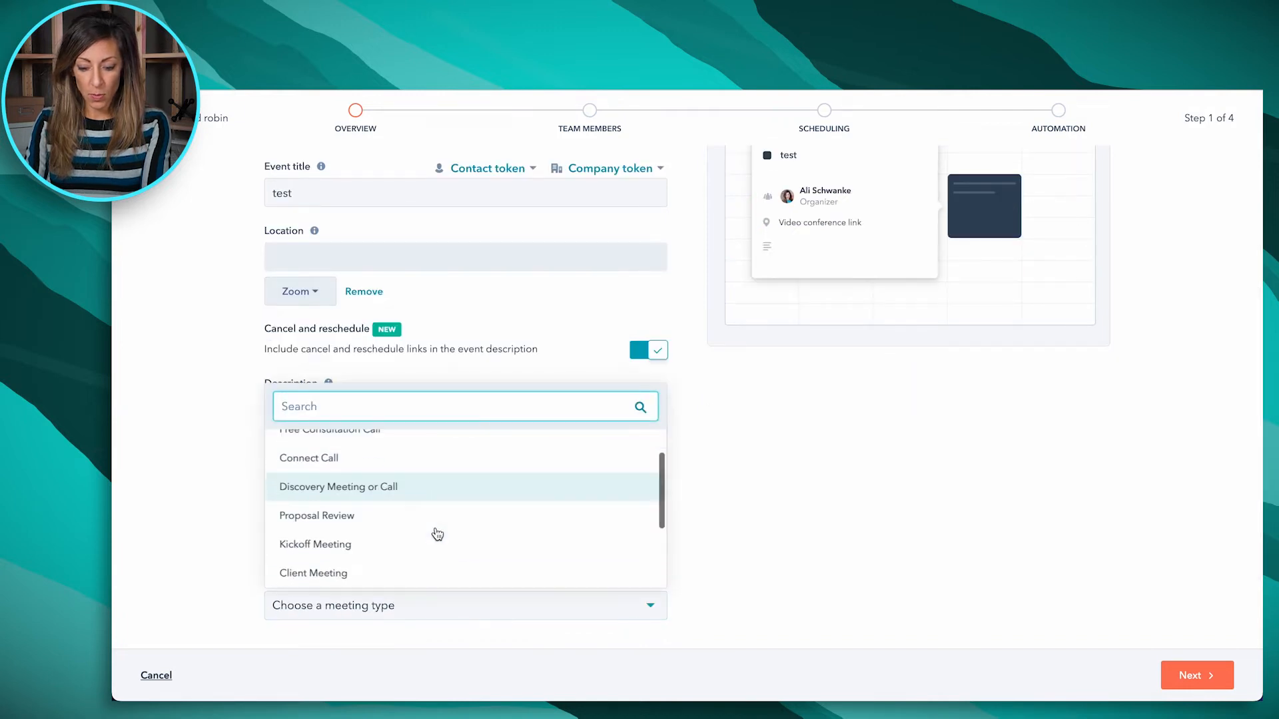
pyautogui.click(422, 516)
pyautogui.click(1214, 681)
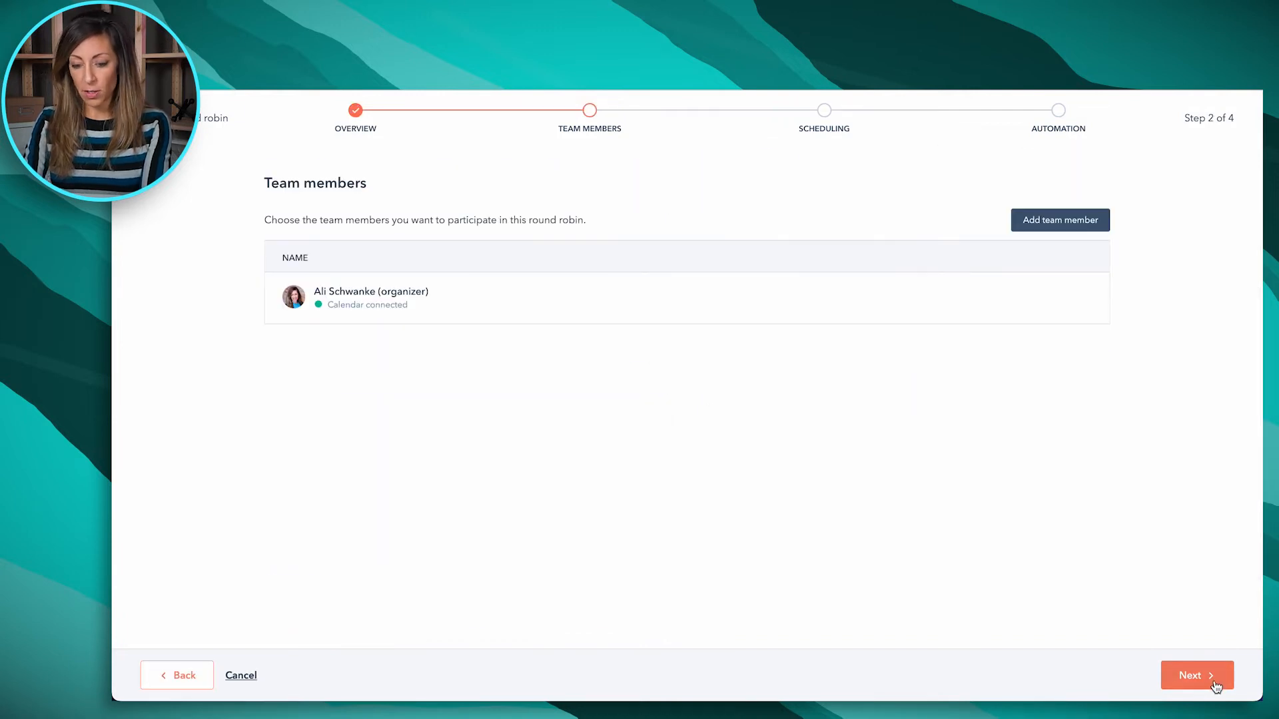
# Add two more team members to the round robin alongside the organizer and continue to the scheduling stage
pyautogui.click(1073, 219)
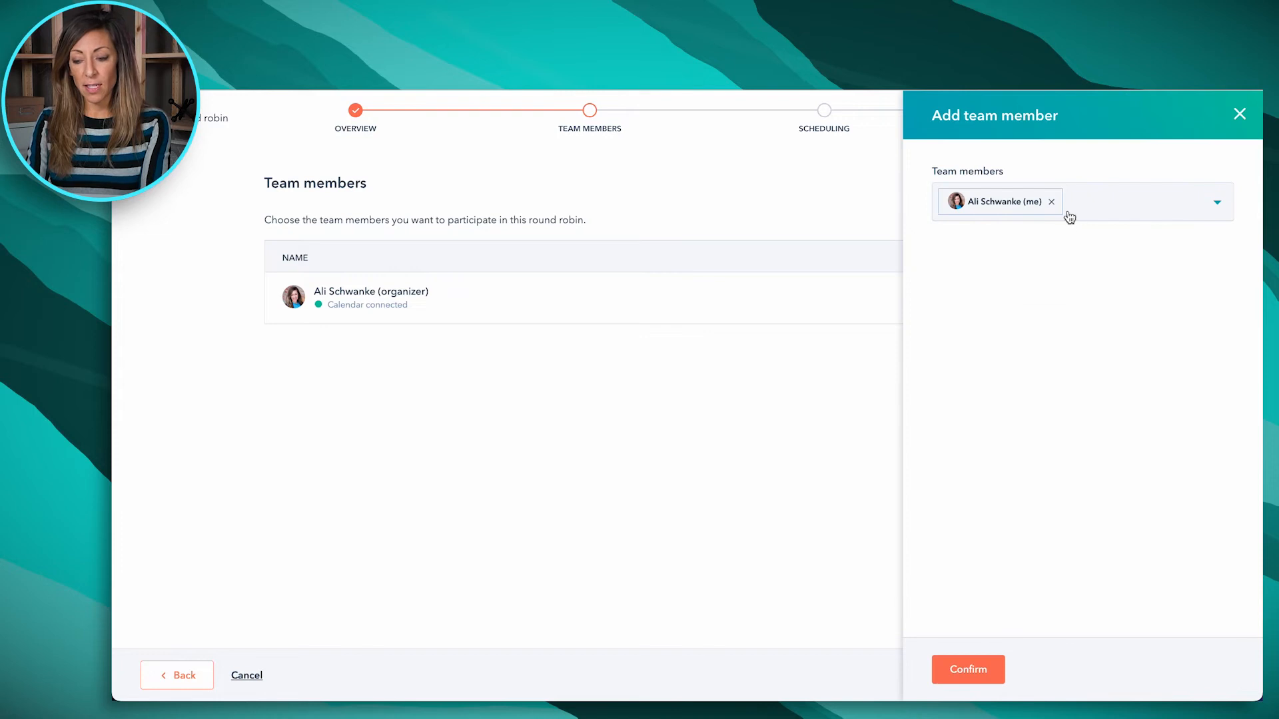
pyautogui.click(1080, 200)
pyautogui.write('will')
pyautogui.click(999, 246)
pyautogui.moveTo(969, 700)
pyautogui.click(1024, 255)
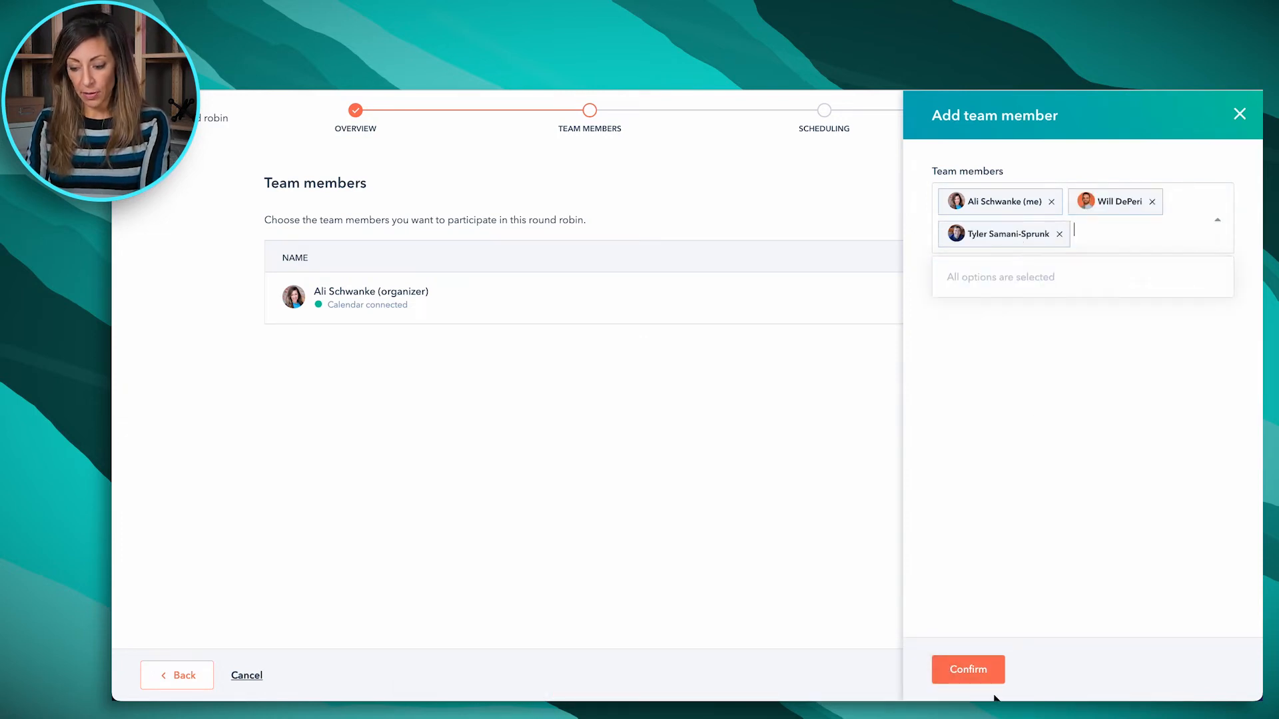
pyautogui.click(969, 660)
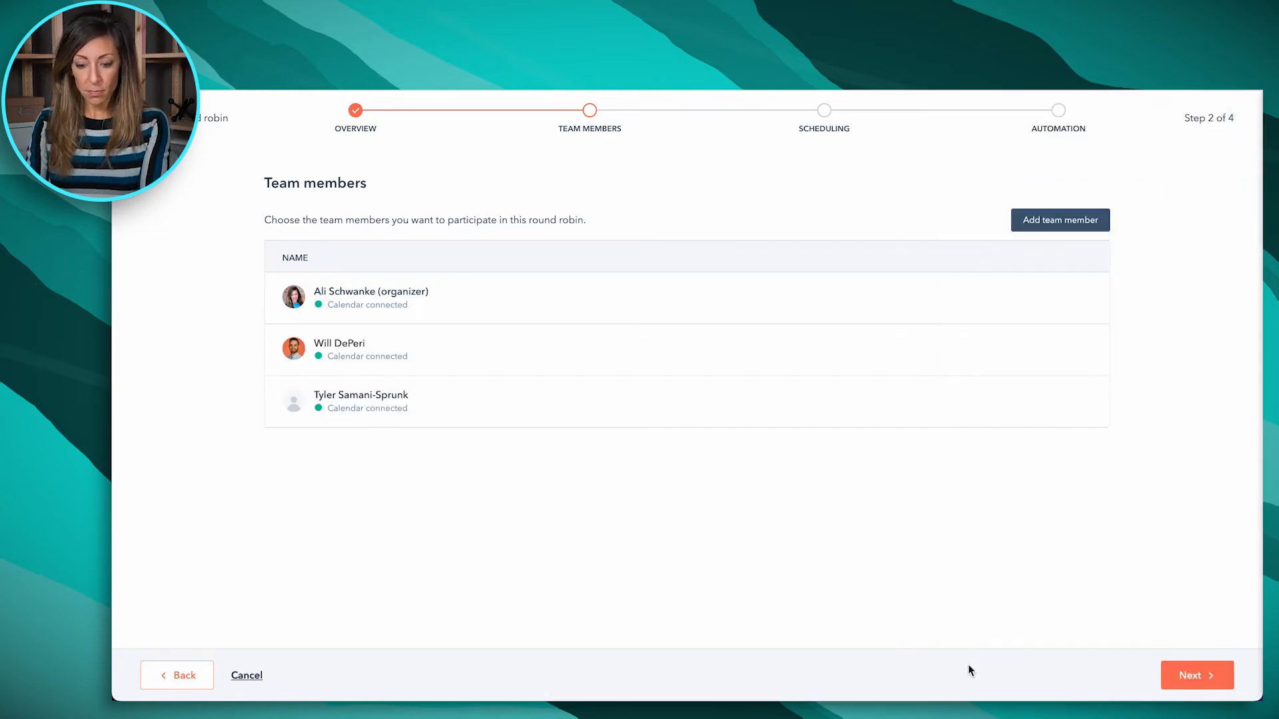
pyautogui.click(1189, 686)
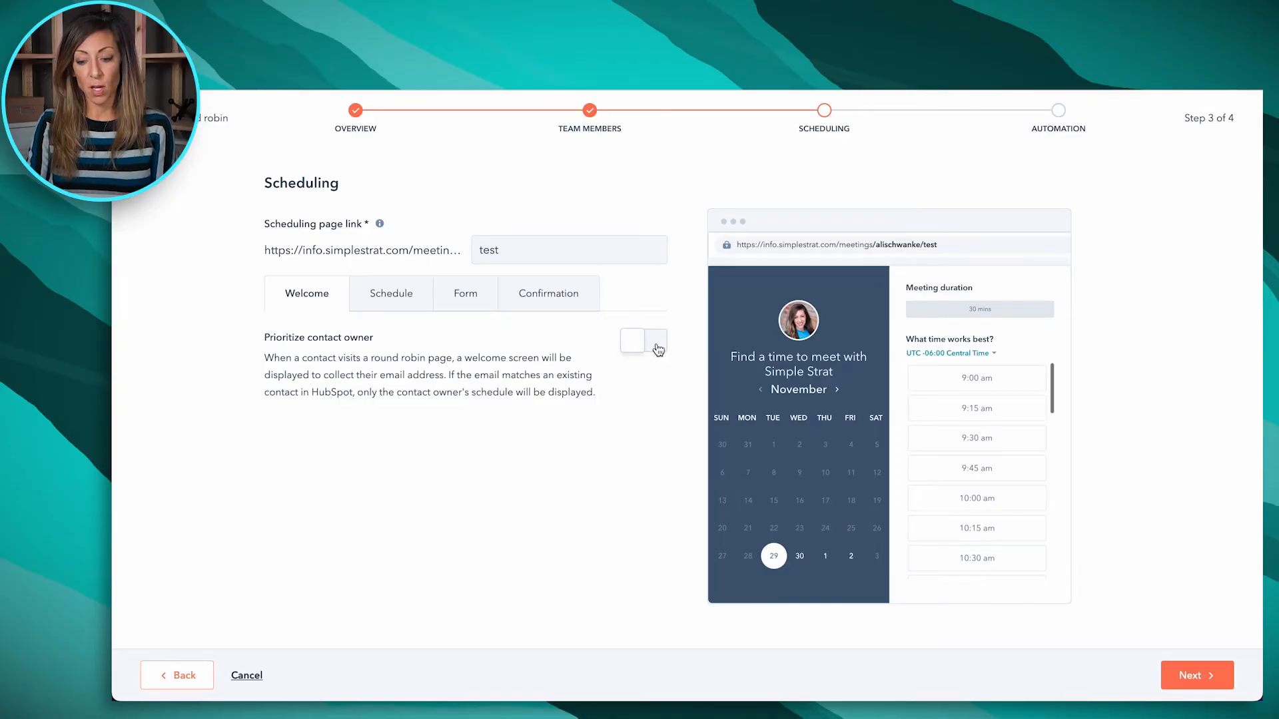
# Try out contact owner prioritization on the round robin welcome screen and switch it back off
pyautogui.click(656, 342)
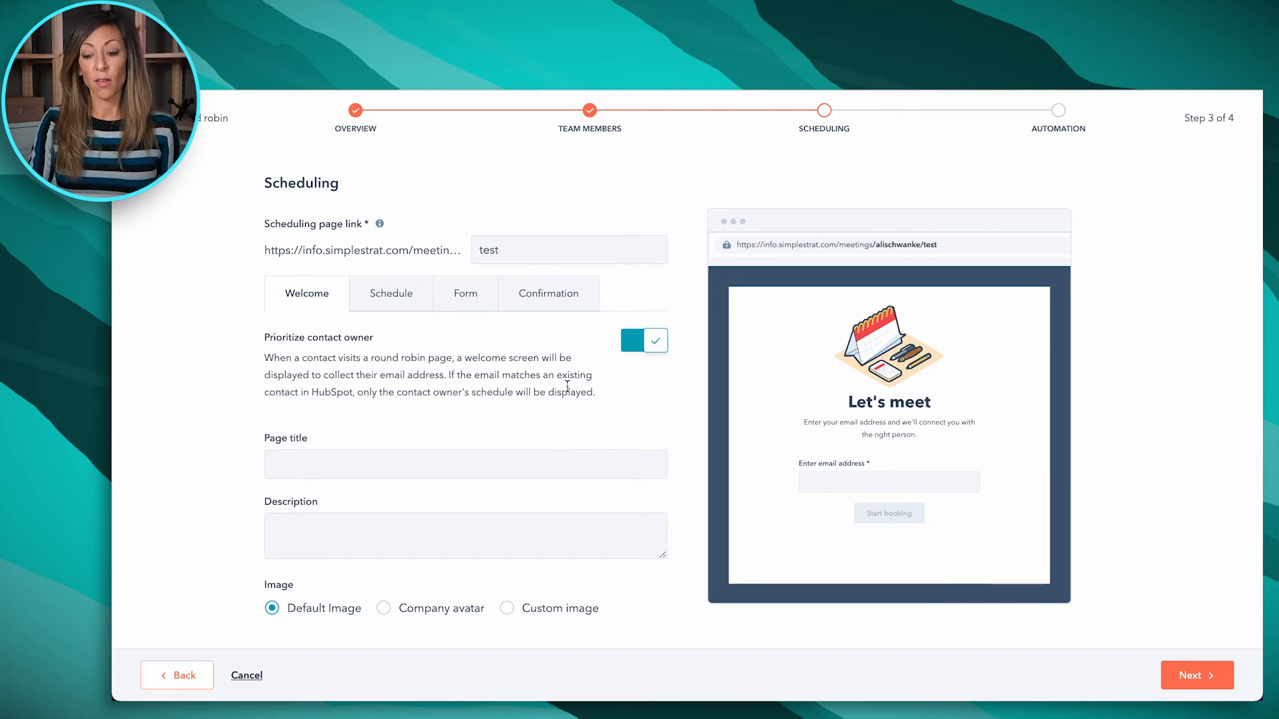
pyautogui.click(633, 346)
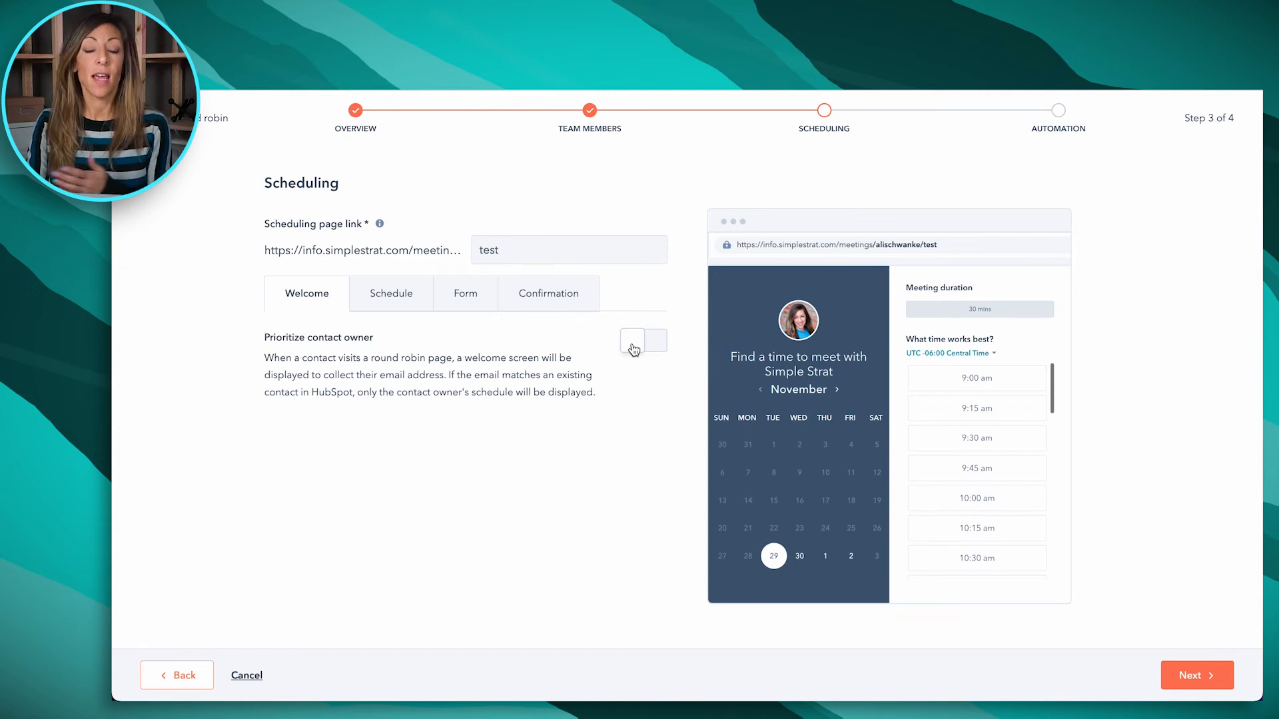
# Review the schedule, form and confirmation settings, keep their defaults, and create the round robin scheduling page
pyautogui.click(397, 308)
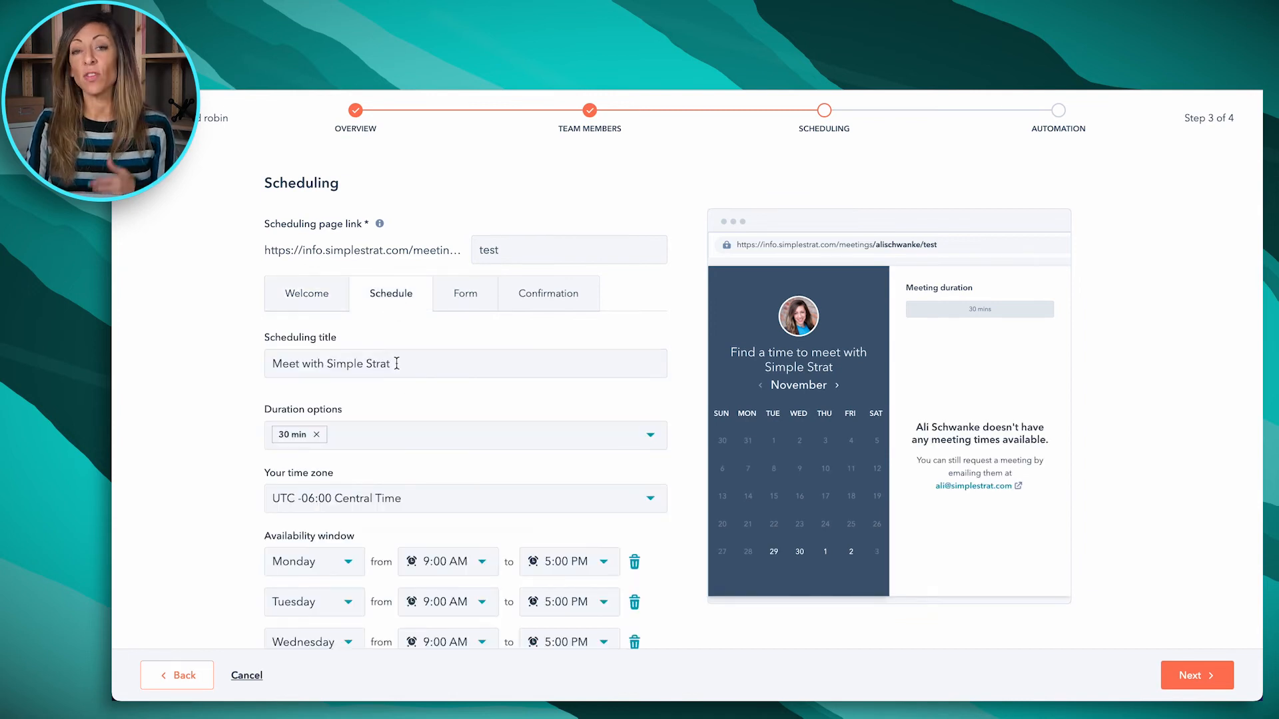
pyautogui.scroll(-2, 500, 491)
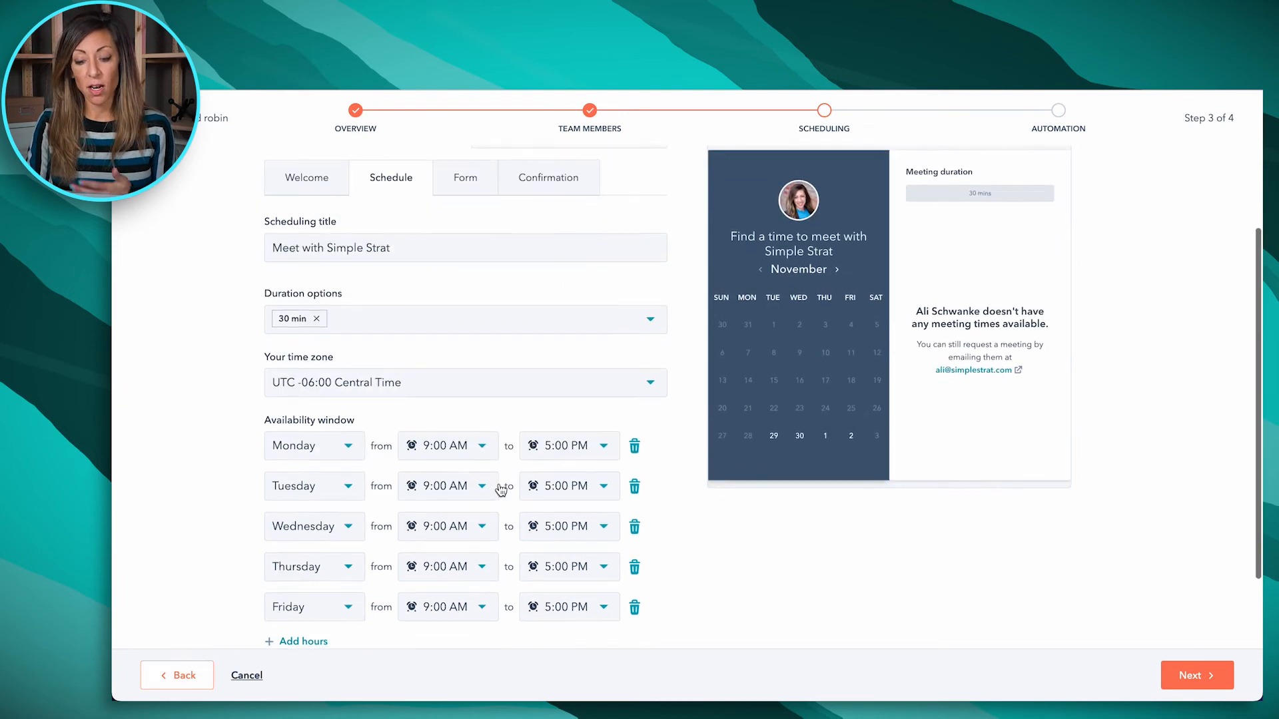
pyautogui.click(481, 189)
pyautogui.click(567, 185)
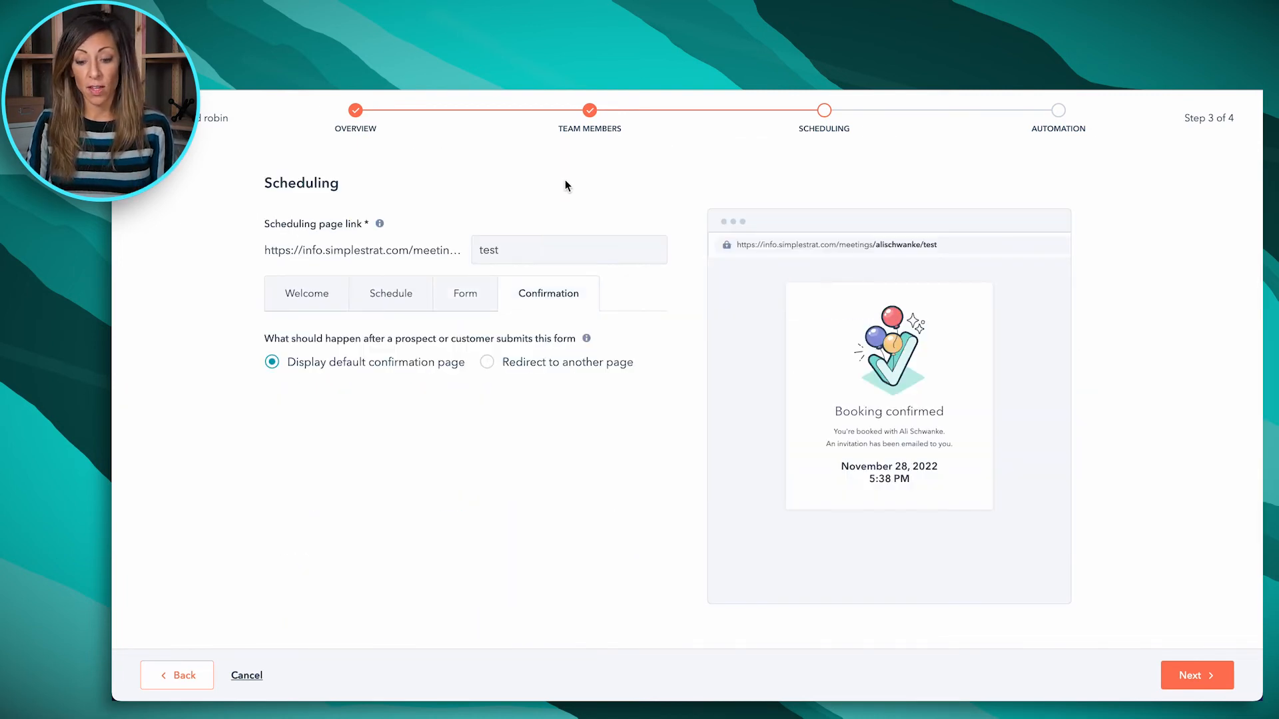
pyautogui.click(1199, 682)
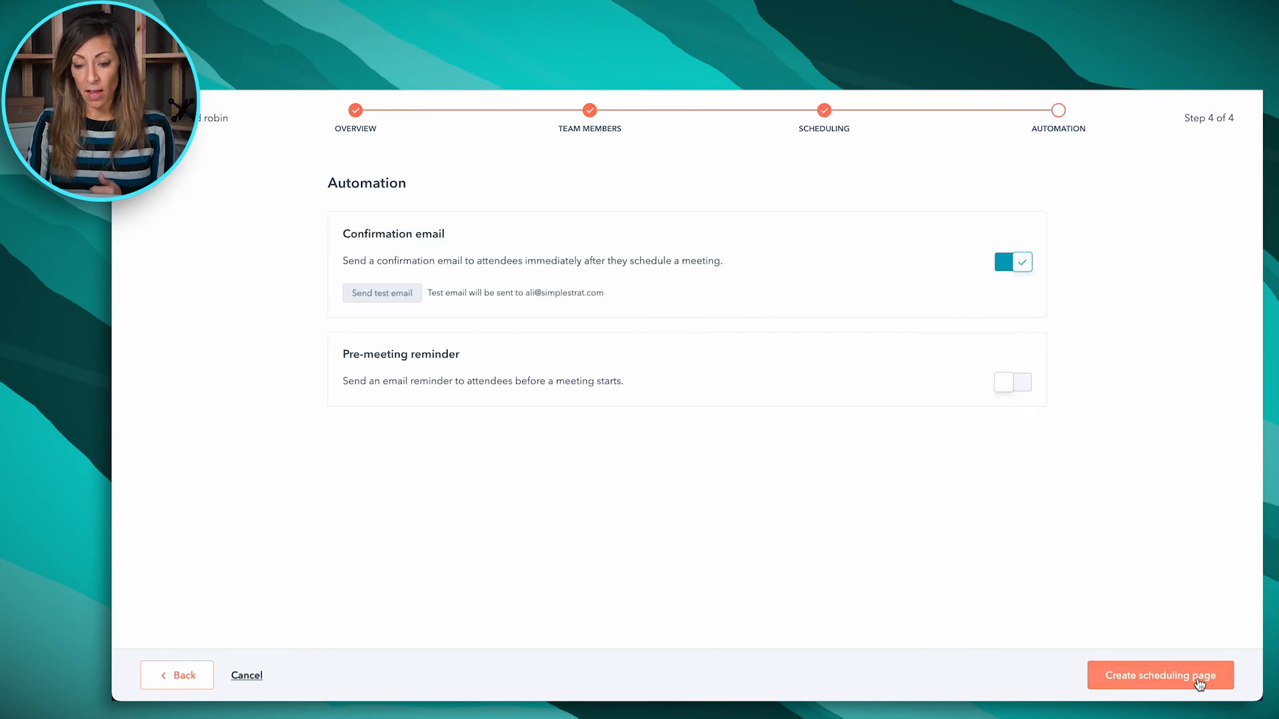
pyautogui.click(1197, 677)
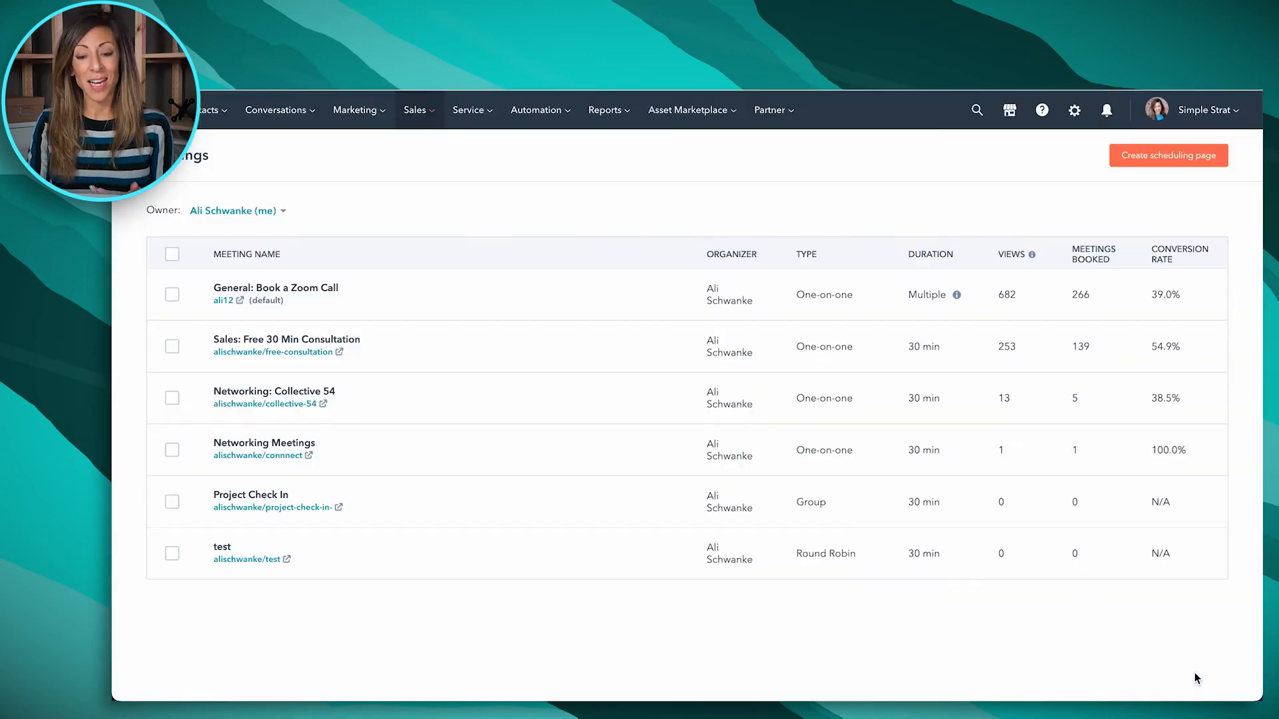
# Open the public page of the test round robin meeting and select the 9:45 am slot on November 29
pyautogui.click(274, 560)
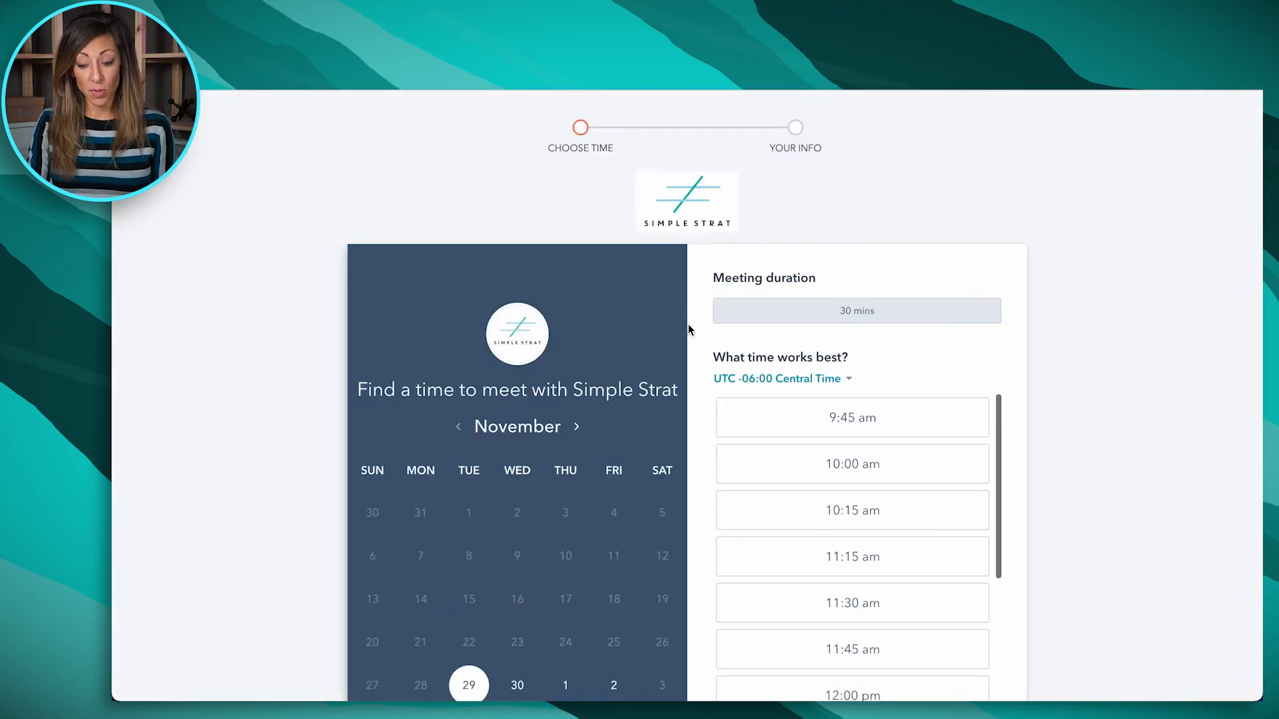
pyautogui.scroll(-1, 689, 329)
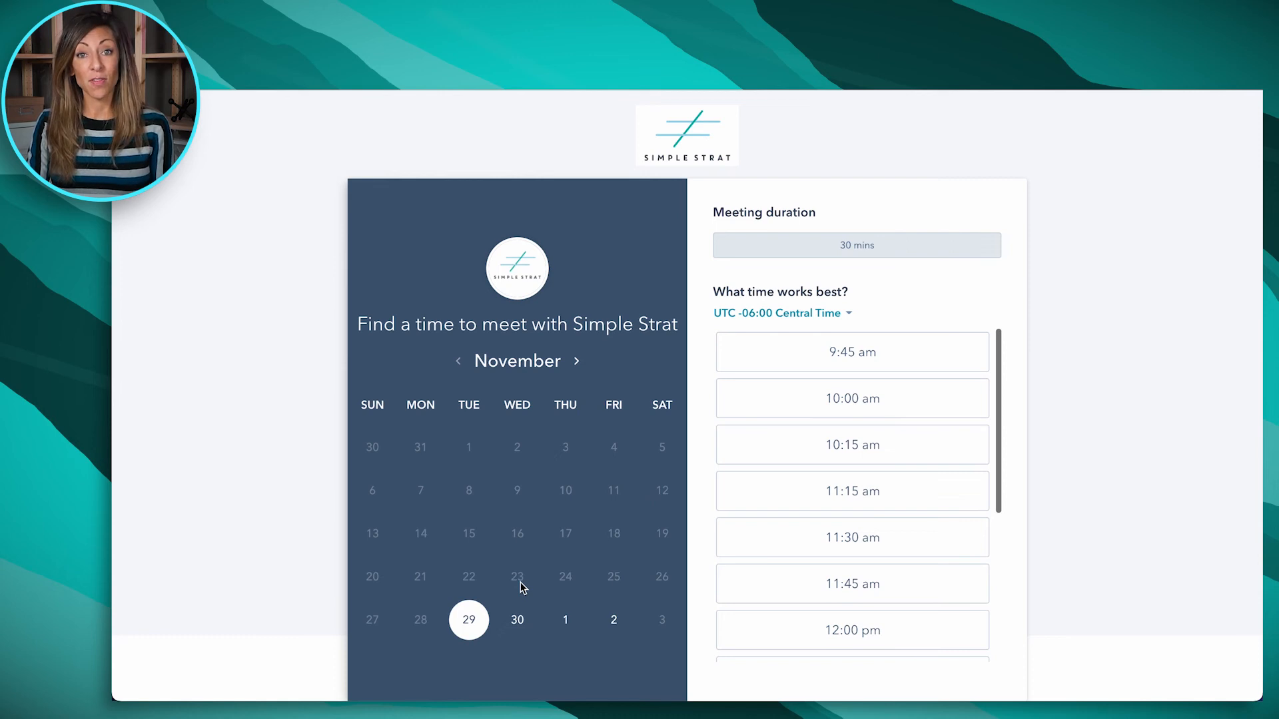
pyautogui.click(851, 351)
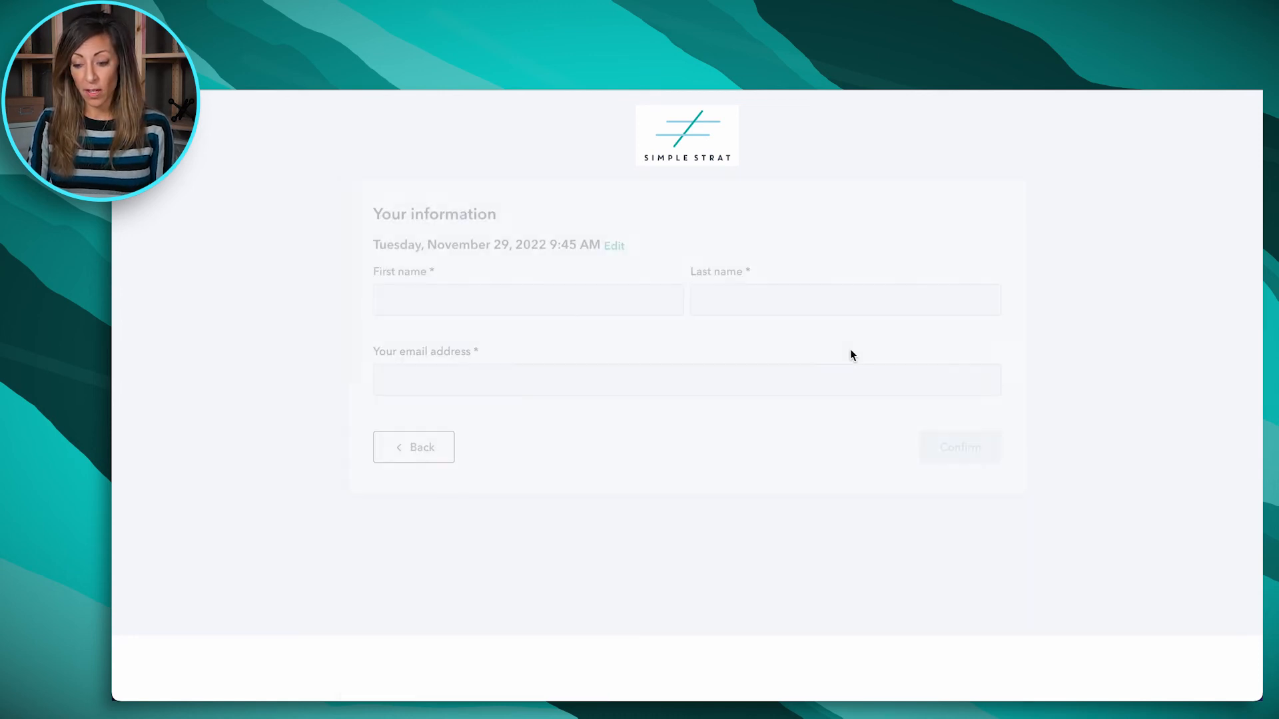
# Fill in the attendee's first name, last name and email address, and confirm the test booking
pyautogui.click(454, 297)
pyautogui.write('Ali')
pyautogui.press('Tab')
pyautogui.write('Sch')
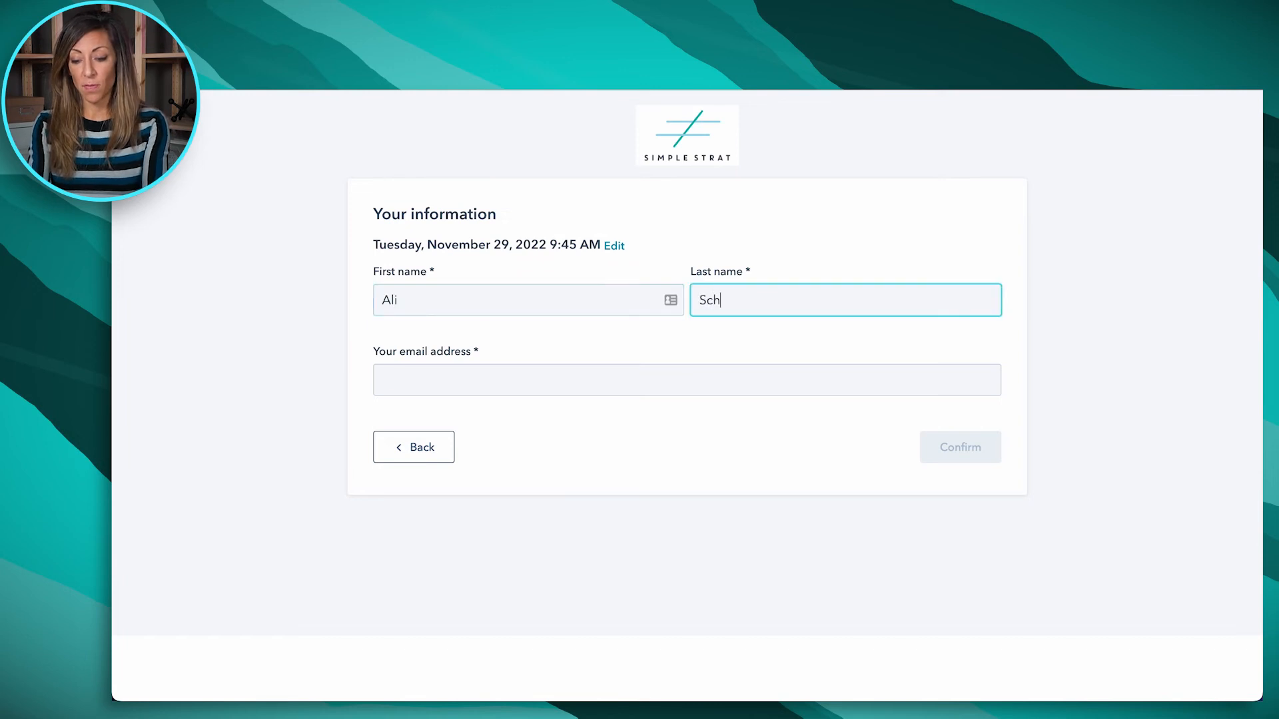
pyautogui.press('Tab')
pyautogui.click(952, 455)
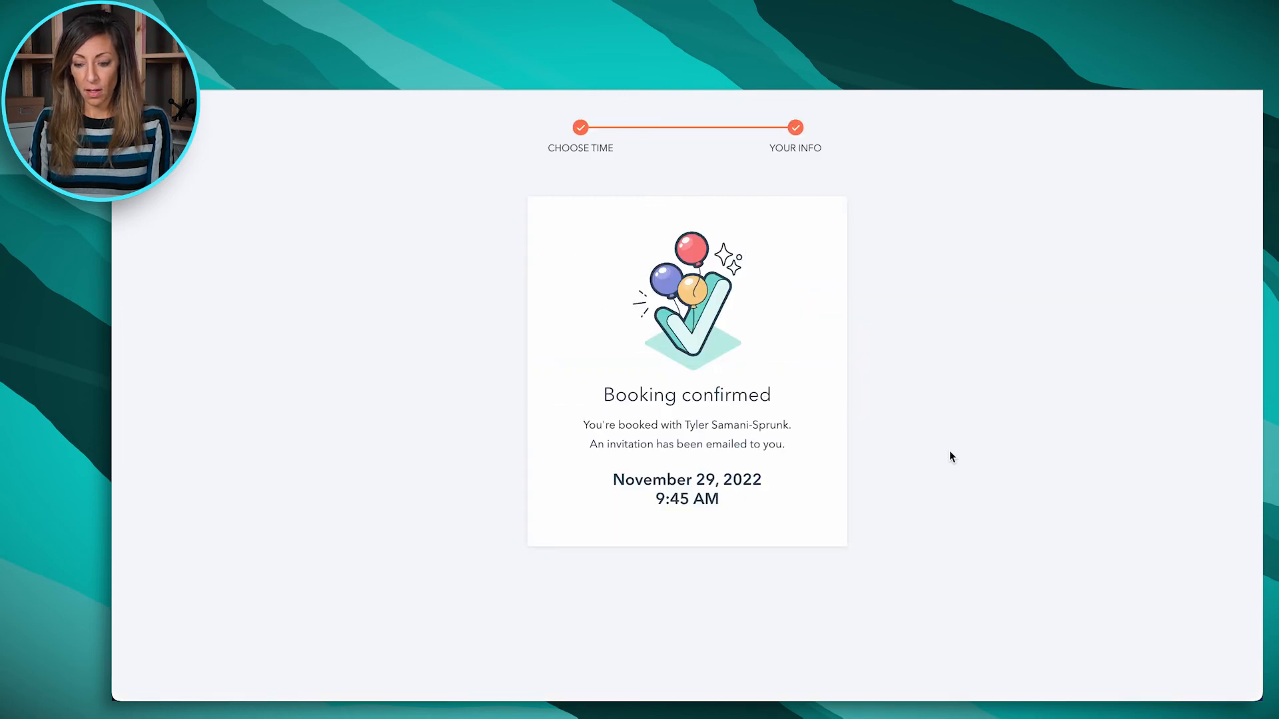